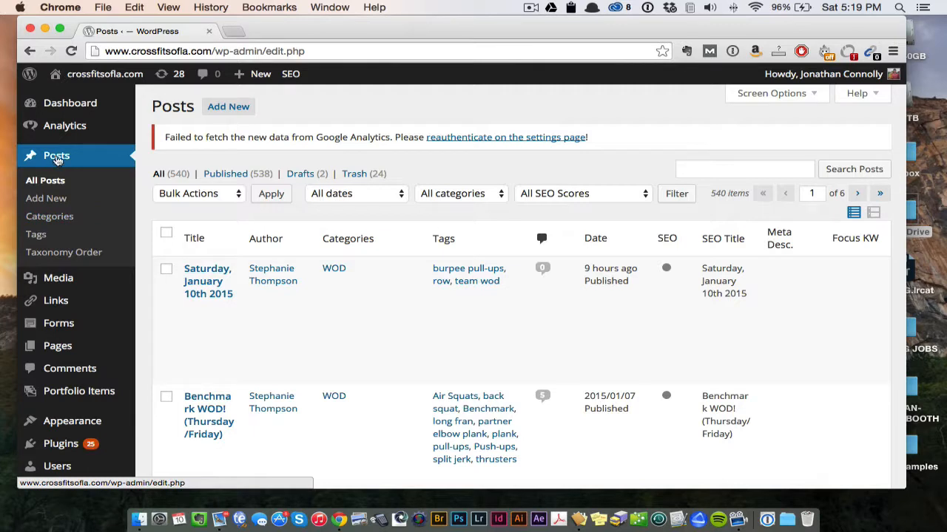
Step: Open the Categories page for the site's posts and highlight the Google Analytics notice
{"action": "left_click", "coordinate": [55, 219]}
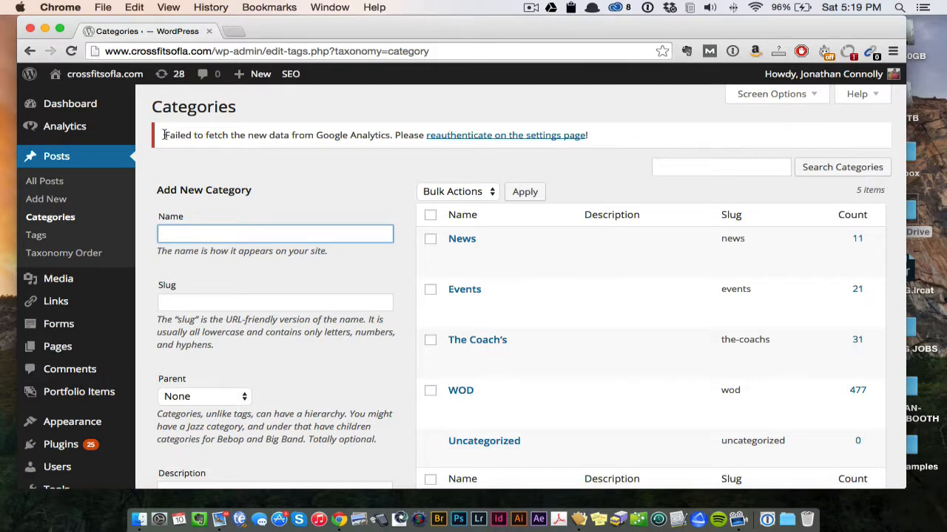
{"action": "left_click_drag", "start_coordinate": [165, 134], "coordinate": [820, 133]}
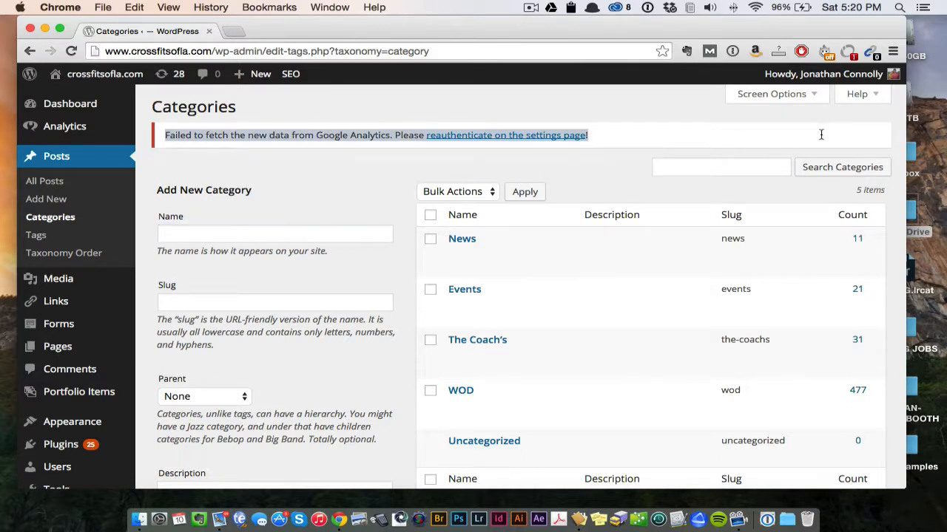
{"action": "left_click", "coordinate": [363, 164]}
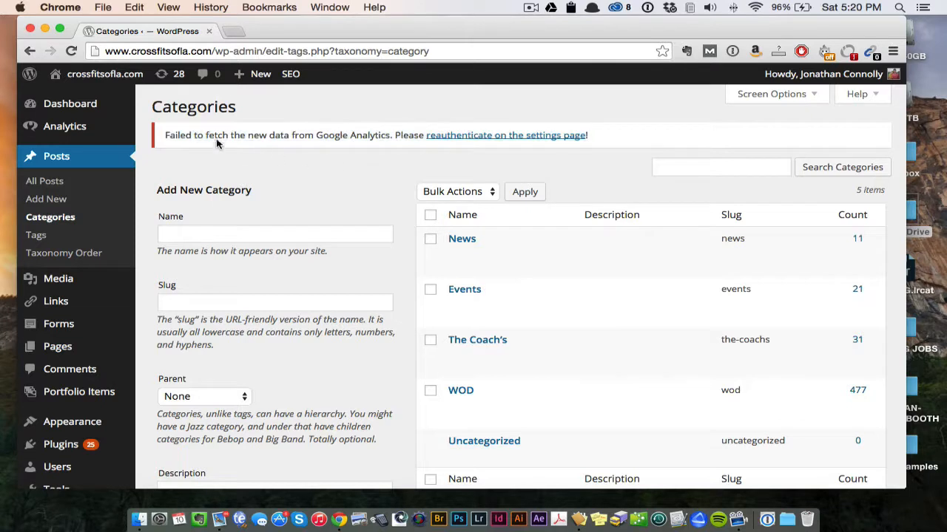
{"action": "left_click_drag", "start_coordinate": [167, 134], "coordinate": [609, 130]}
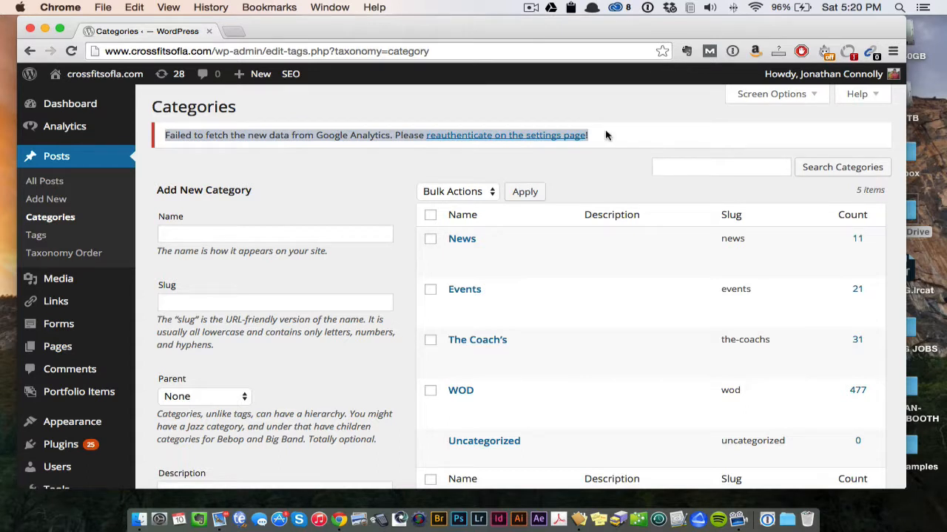
{"action": "left_click", "coordinate": [565, 158]}
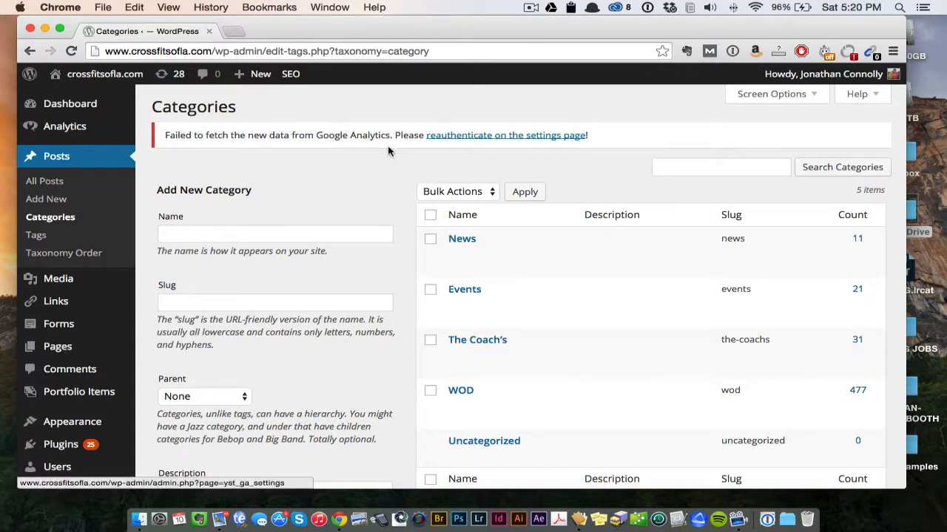
Step: Examine the Add New Category form and the list of existing post categories
{"action": "scroll", "coordinate": [265, 185], "scroll_direction": "down", "scroll_amount": 2}
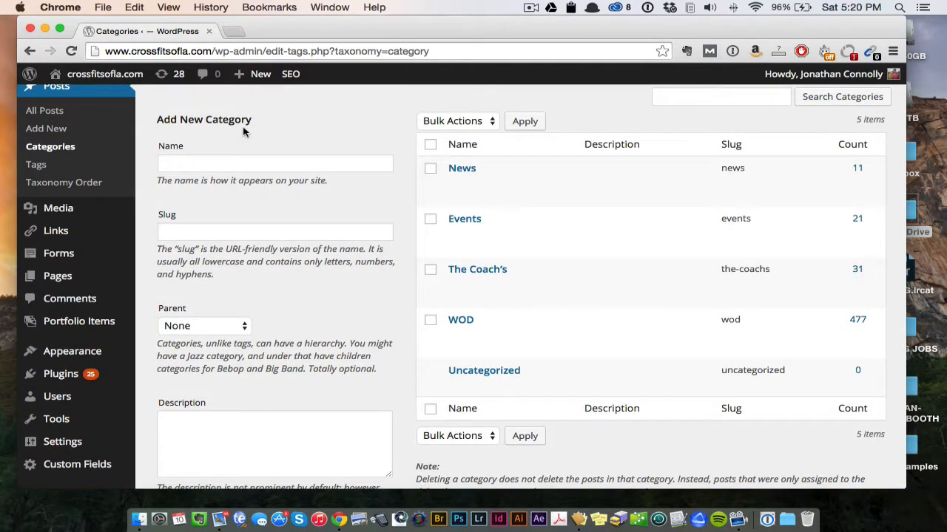
{"action": "scroll", "coordinate": [352, 160], "scroll_direction": "down", "scroll_amount": 2}
{"action": "scroll", "coordinate": [354, 164], "scroll_direction": "up", "scroll_amount": 2}
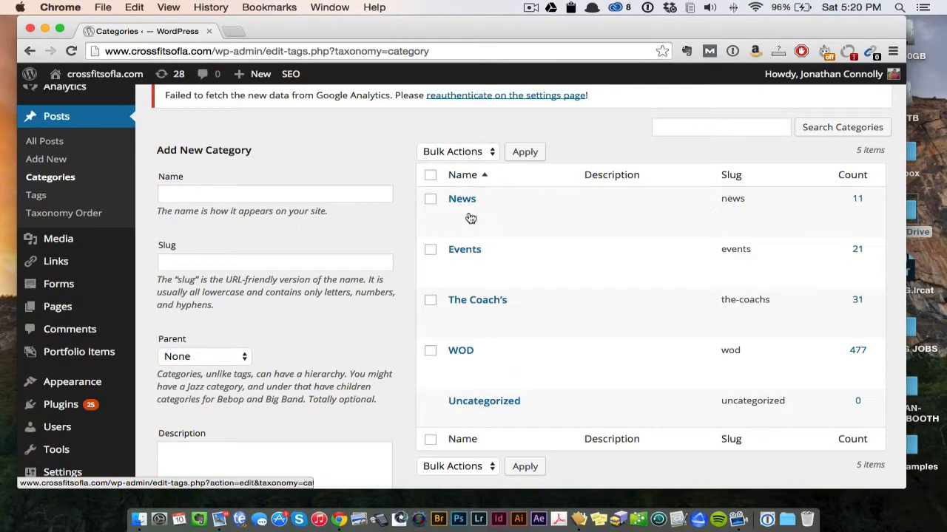
{"action": "mouse_move", "coordinate": [468, 211]}
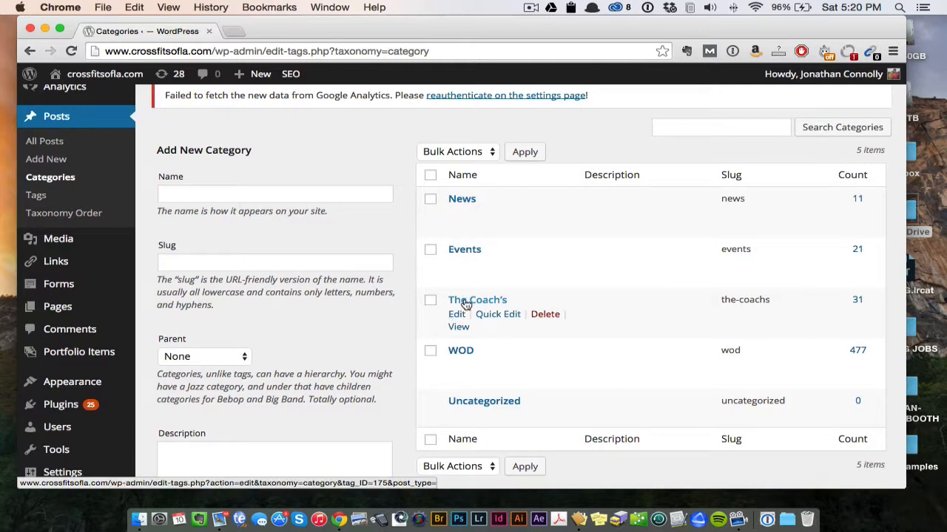
{"action": "scroll", "coordinate": [466, 360], "scroll_direction": "down", "scroll_amount": 1}
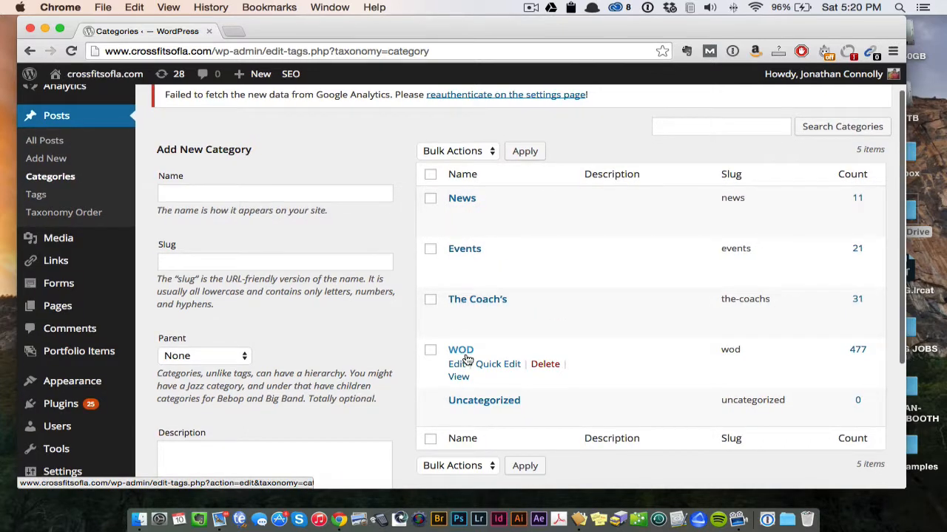
{"action": "scroll", "coordinate": [484, 405], "scroll_direction": "up", "scroll_amount": 1}
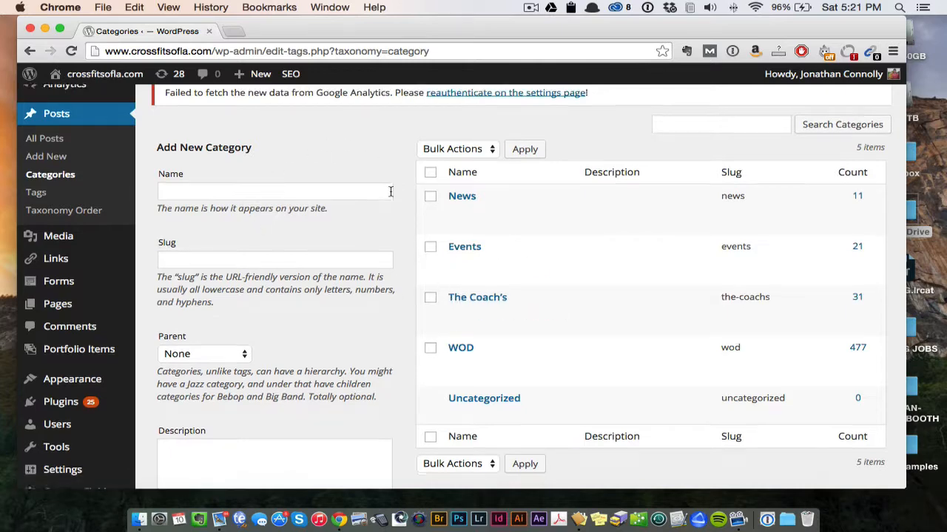
{"action": "scroll", "coordinate": [370, 192], "scroll_direction": "down", "scroll_amount": 3}
{"action": "scroll", "coordinate": [339, 198], "scroll_direction": "up", "scroll_amount": 3}
Step: Enter Mobility as the name of the new category
{"action": "left_click", "coordinate": [227, 198]}
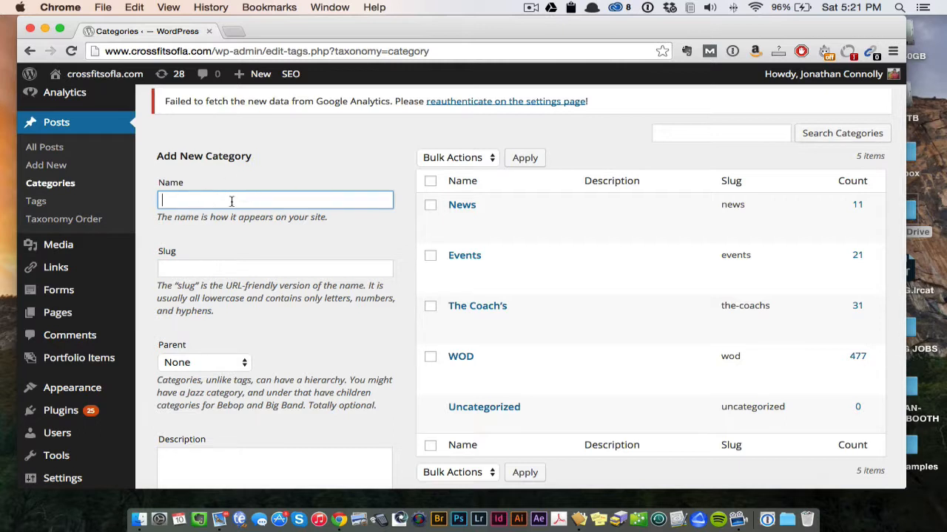
{"action": "type", "text": "Mobility"}
{"action": "double_click", "coordinate": [262, 198]}
Step: Write mobility/ after the site's domain in the address bar, and copy mobility from it into the new category's slug
{"action": "left_click", "coordinate": [188, 267]}
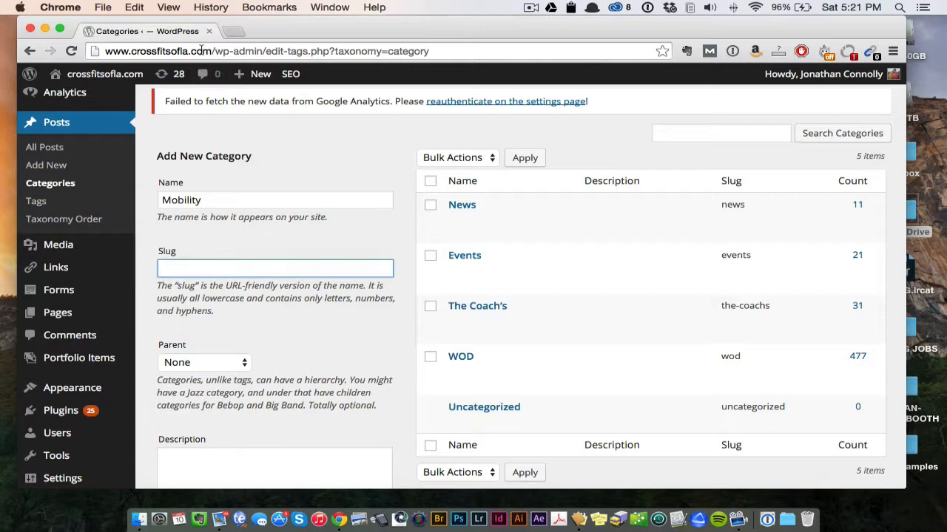
{"action": "left_click_drag", "start_coordinate": [214, 51], "coordinate": [464, 46]}
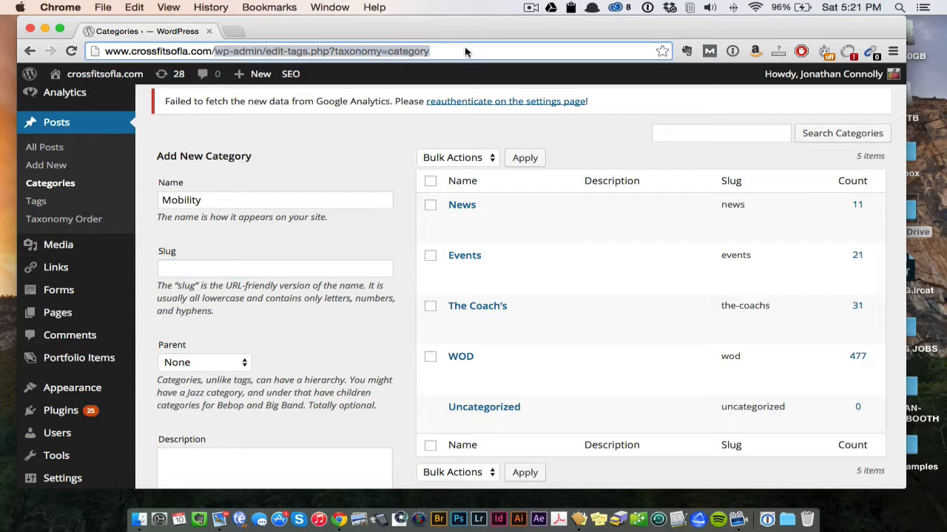
{"action": "type", "text": "mobil"}
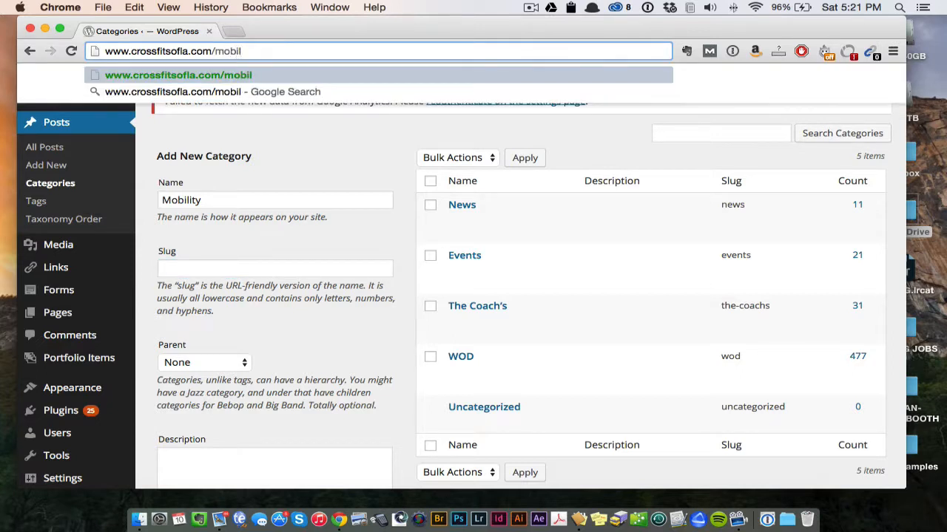
{"action": "type", "text": "ity"}
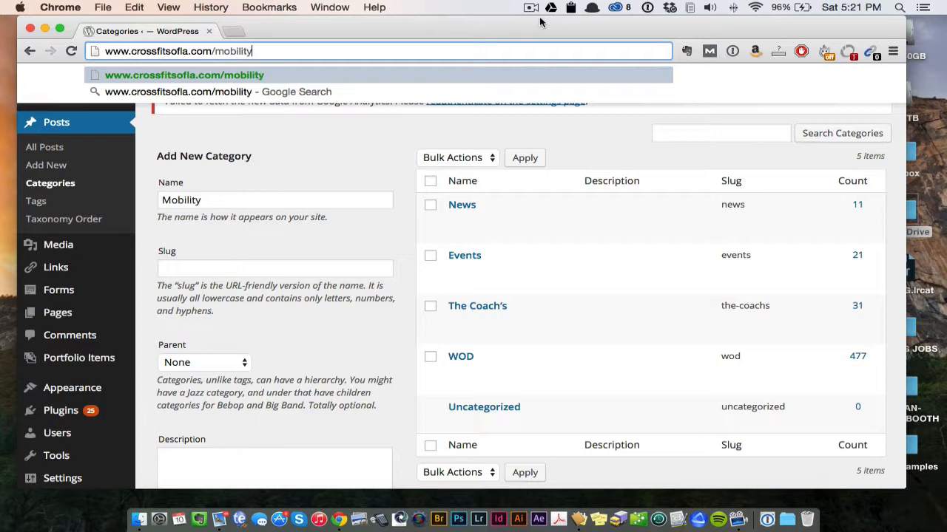
{"action": "type", "text": "/"}
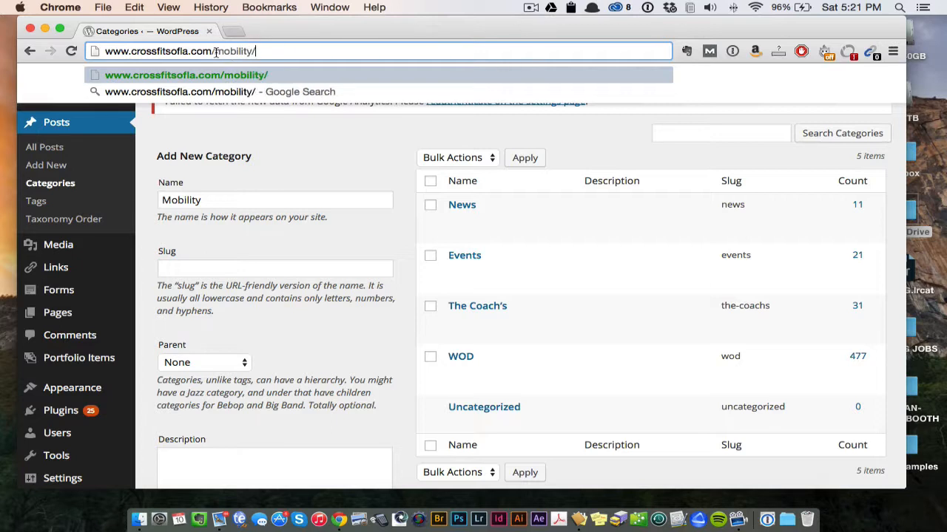
{"action": "left_click_drag", "start_coordinate": [213, 51], "coordinate": [273, 49]}
{"action": "key", "text": "super+c"}
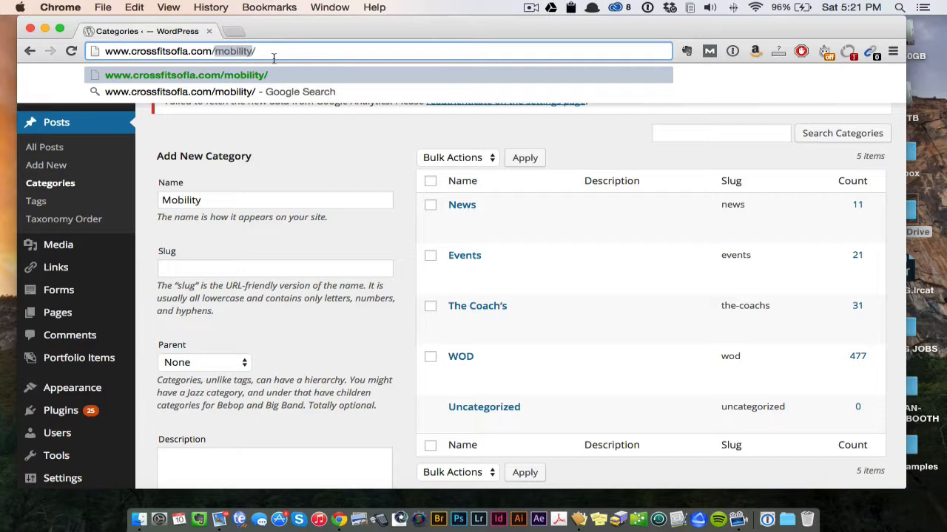
{"action": "left_click", "coordinate": [247, 260]}
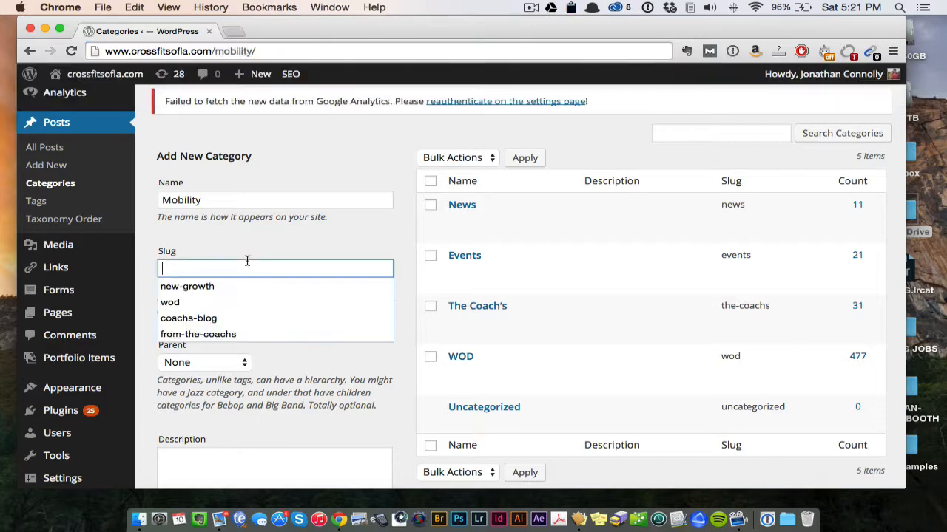
{"action": "key", "text": "super+v"}
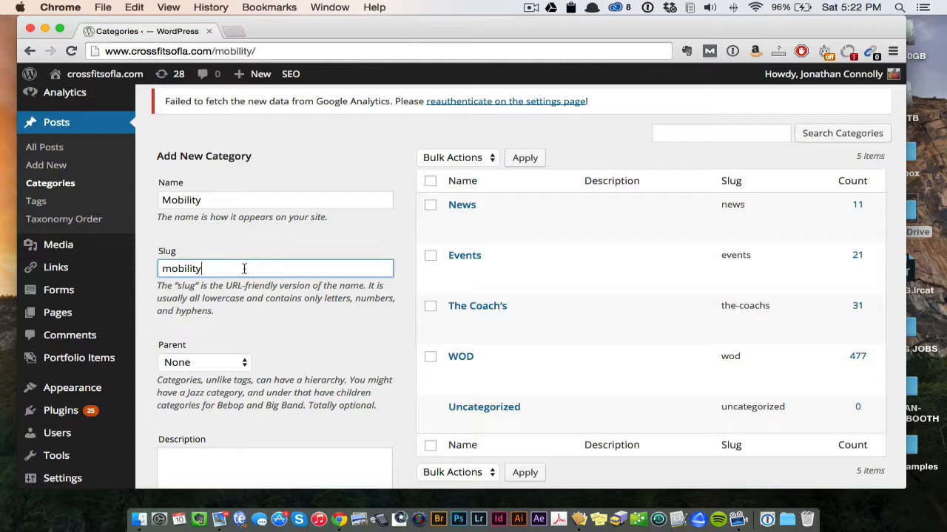
{"action": "double_click", "coordinate": [203, 268]}
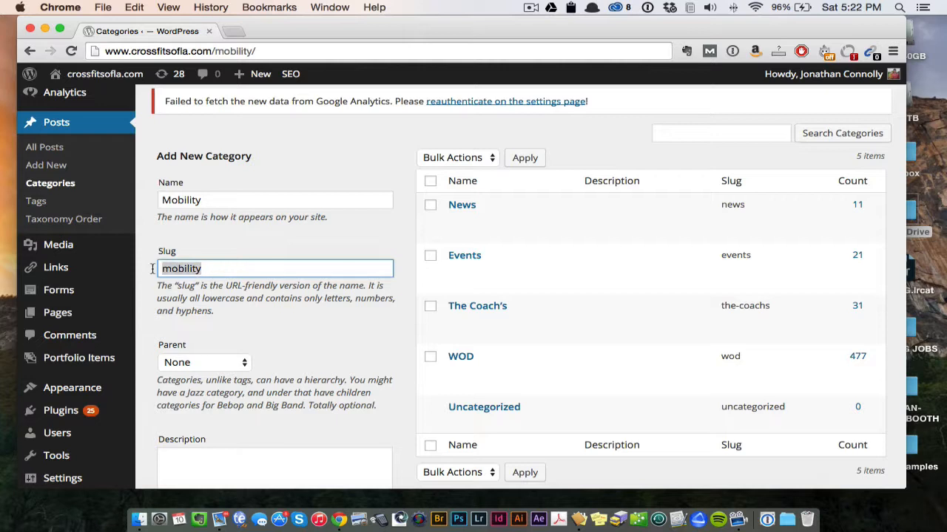
{"action": "left_click_drag", "start_coordinate": [229, 269], "coordinate": [152, 268]}
{"action": "left_click_drag", "start_coordinate": [220, 269], "coordinate": [153, 269]}
{"action": "left_click", "coordinate": [203, 268]}
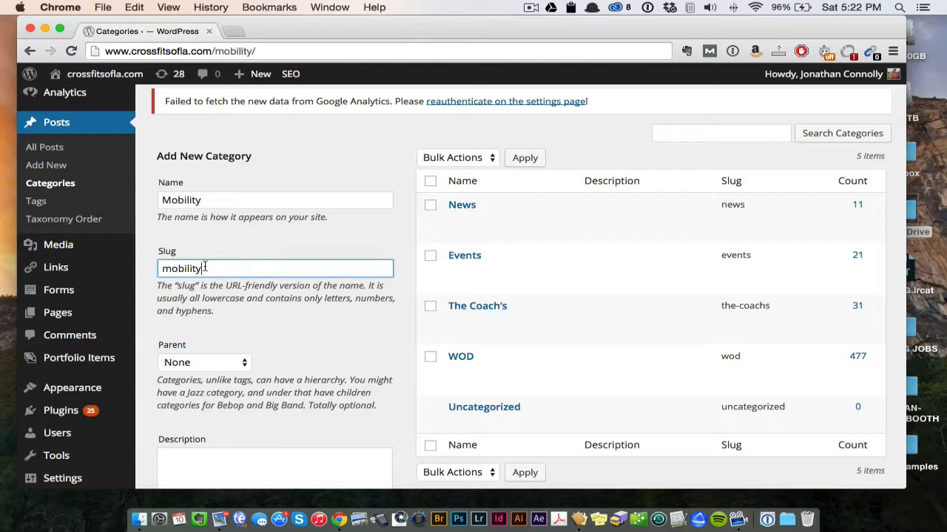
{"action": "left_click_drag", "start_coordinate": [205, 269], "coordinate": [141, 268]}
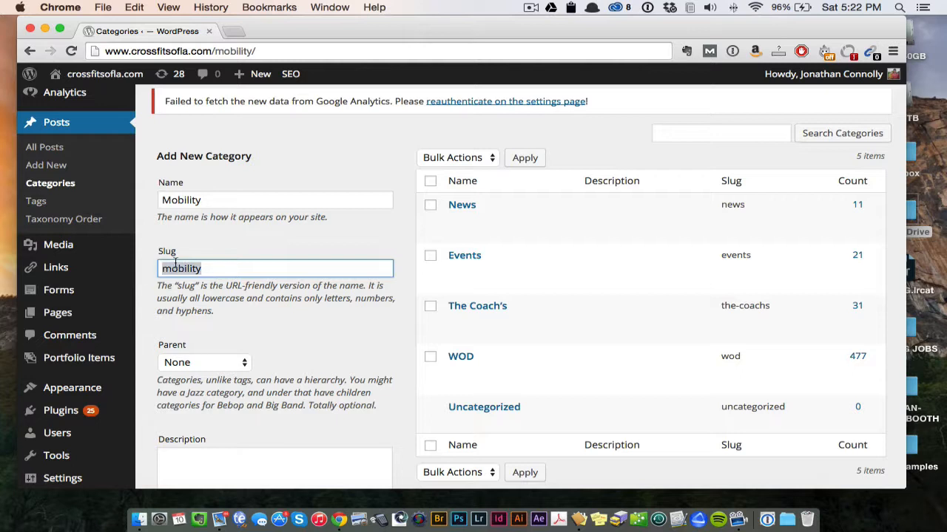
{"action": "left_click", "coordinate": [209, 269]}
{"action": "left_click_drag", "start_coordinate": [233, 269], "coordinate": [158, 271]}
{"action": "left_click", "coordinate": [202, 269]}
{"action": "left_click", "coordinate": [203, 268]}
{"action": "left_click_drag", "start_coordinate": [207, 268], "coordinate": [161, 269]}
{"action": "left_click", "coordinate": [291, 270]}
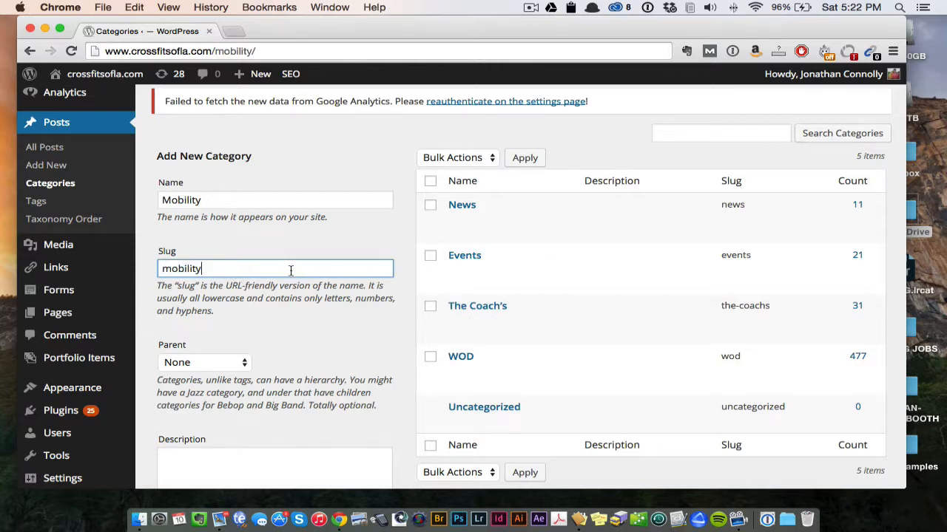
Step: Try the-mobility-blog as the new category's slug, and cut it back to mobility
{"action": "type", "text": "-"}
{"action": "type", "text": "the-"}
{"action": "type", "text": "blog"}
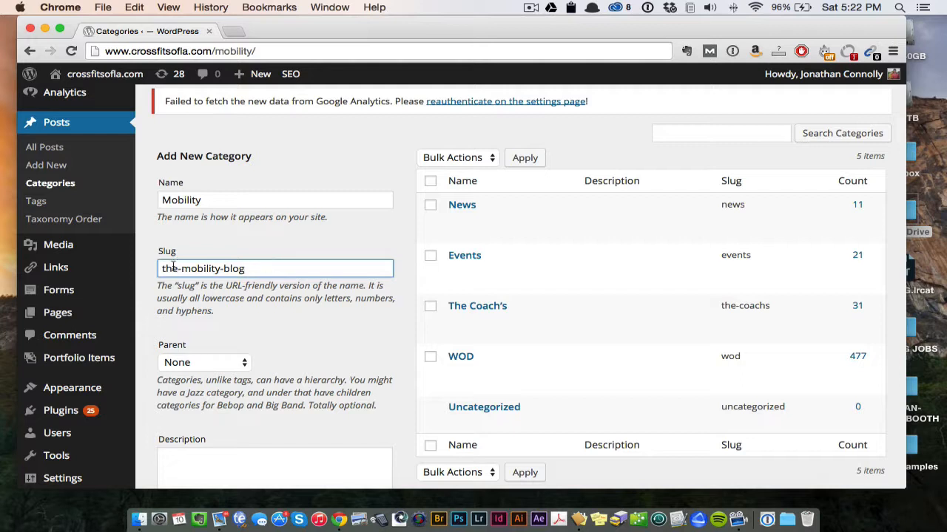
{"action": "left_click_drag", "start_coordinate": [181, 268], "coordinate": [149, 268]}
{"action": "key", "text": "BackSpace"}
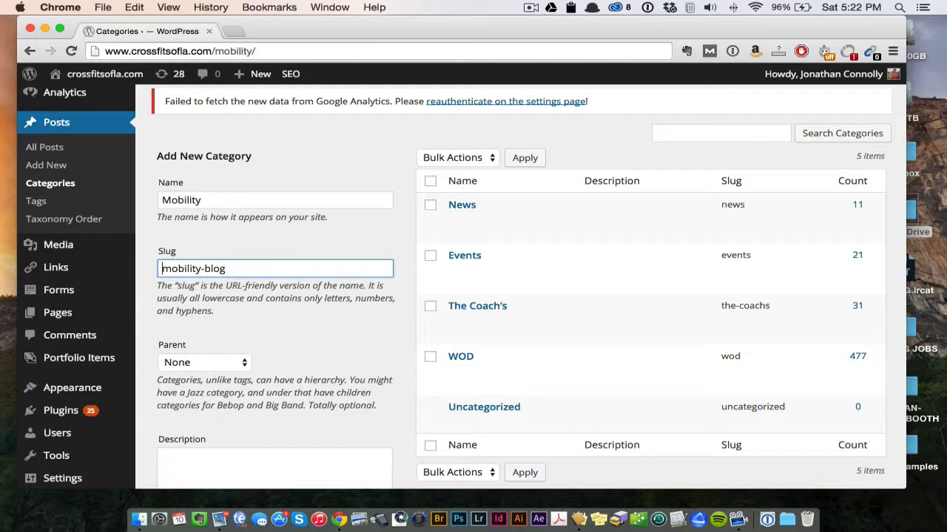
{"action": "left_click_drag", "start_coordinate": [239, 268], "coordinate": [202, 270]}
{"action": "key", "text": "BackSpace"}
Step: Review the available parent categories for the new Mobility category
{"action": "scroll", "coordinate": [228, 222], "scroll_direction": "down", "scroll_amount": 2}
{"action": "left_click", "coordinate": [237, 288]}
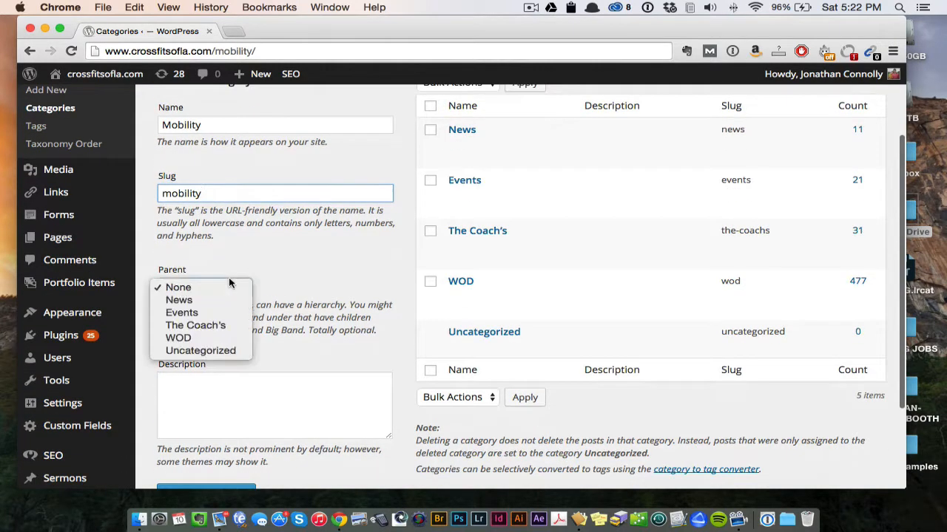
{"action": "left_click", "coordinate": [232, 288]}
{"action": "left_click", "coordinate": [232, 287]}
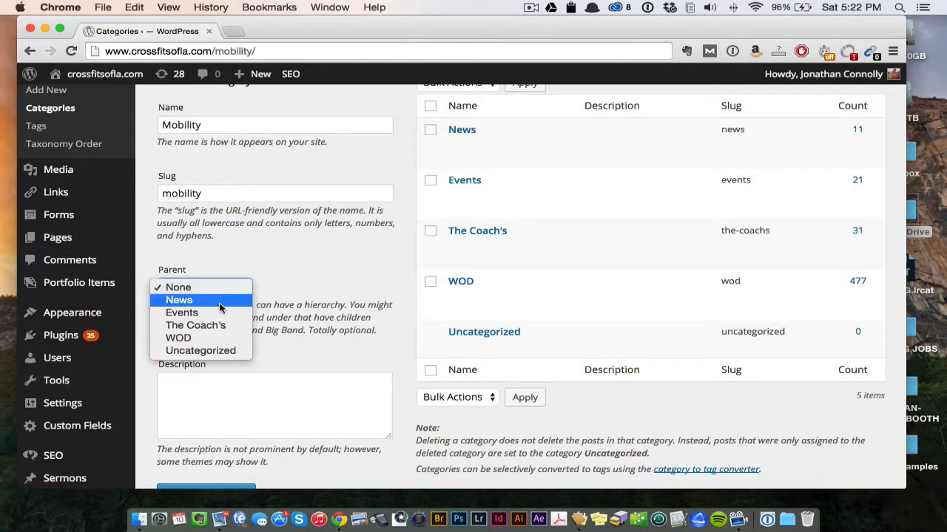
{"action": "left_click", "coordinate": [271, 276]}
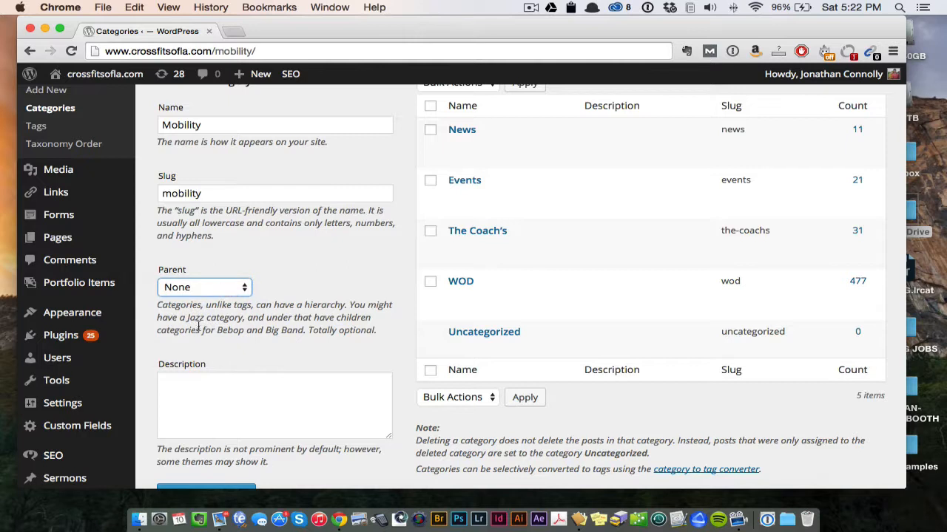
{"action": "left_click", "coordinate": [230, 292]}
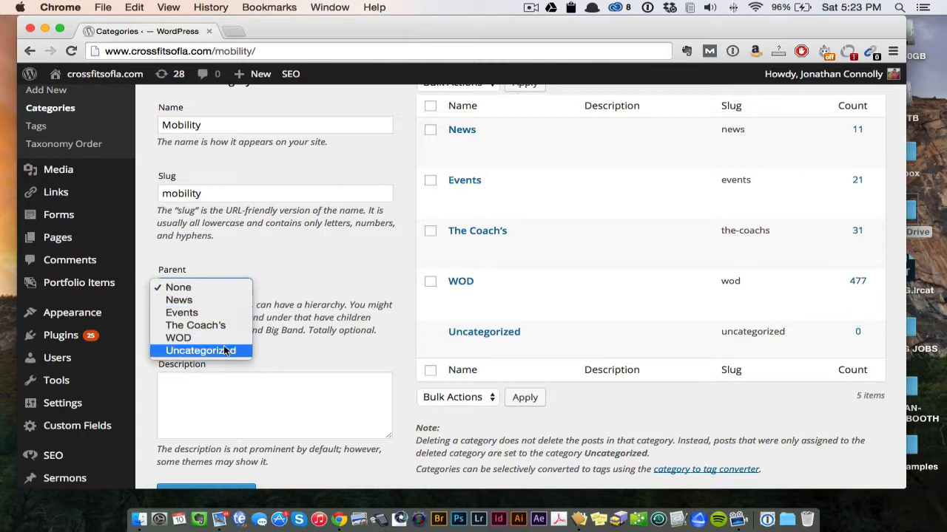
{"action": "left_click", "coordinate": [311, 264]}
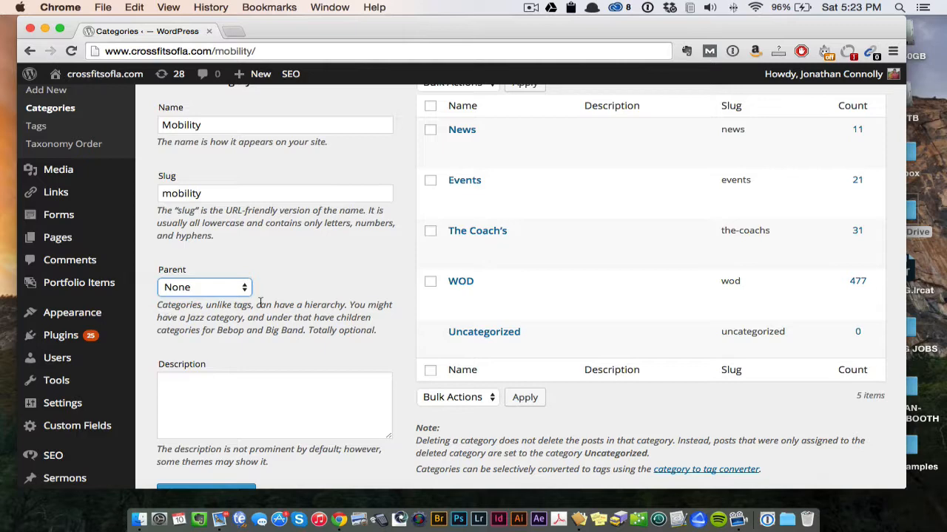
{"action": "scroll", "coordinate": [261, 303], "scroll_direction": "down", "scroll_amount": 1}
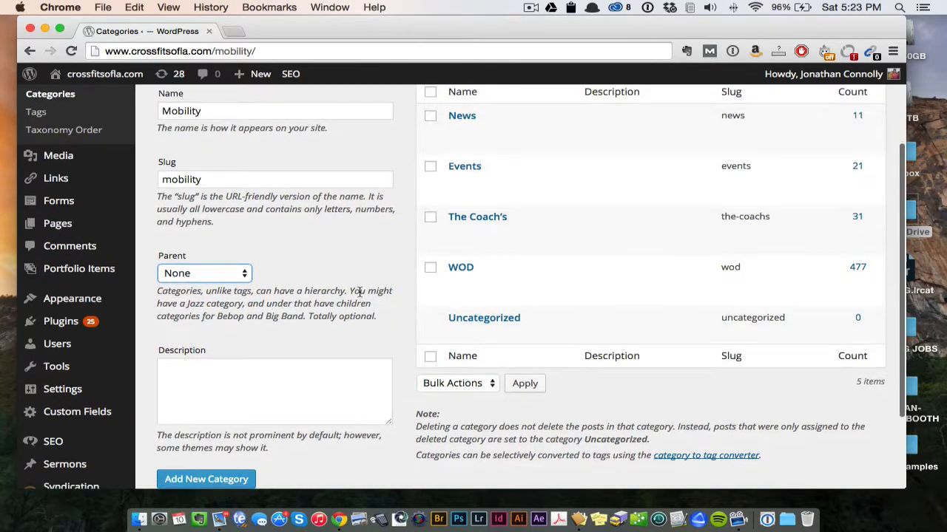
{"action": "scroll", "coordinate": [363, 292], "scroll_direction": "down", "scroll_amount": 1}
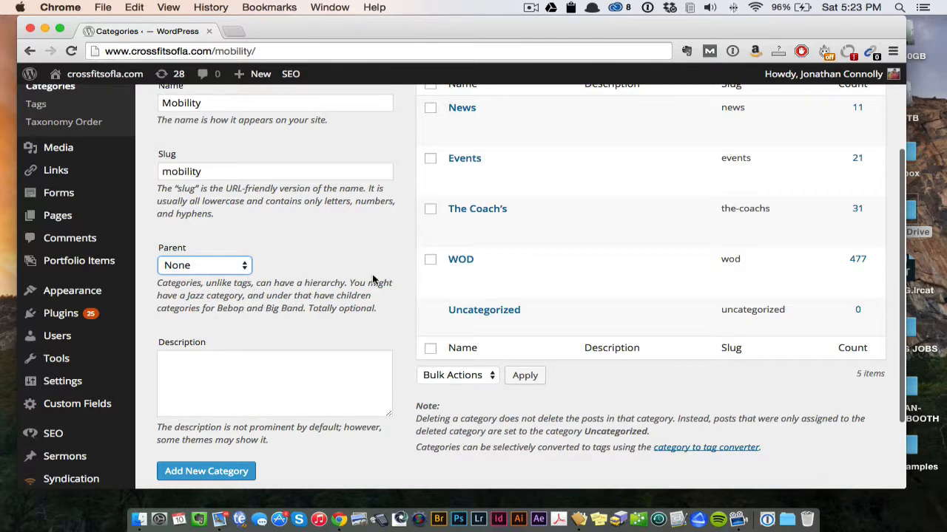
{"action": "left_click", "coordinate": [204, 265]}
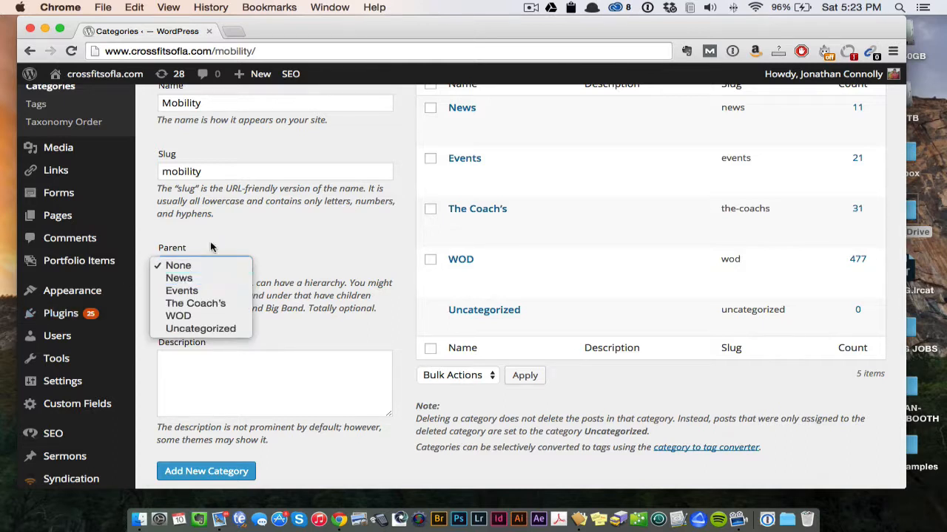
{"action": "left_click", "coordinate": [236, 232]}
{"action": "left_click_drag", "start_coordinate": [207, 170], "coordinate": [164, 172]}
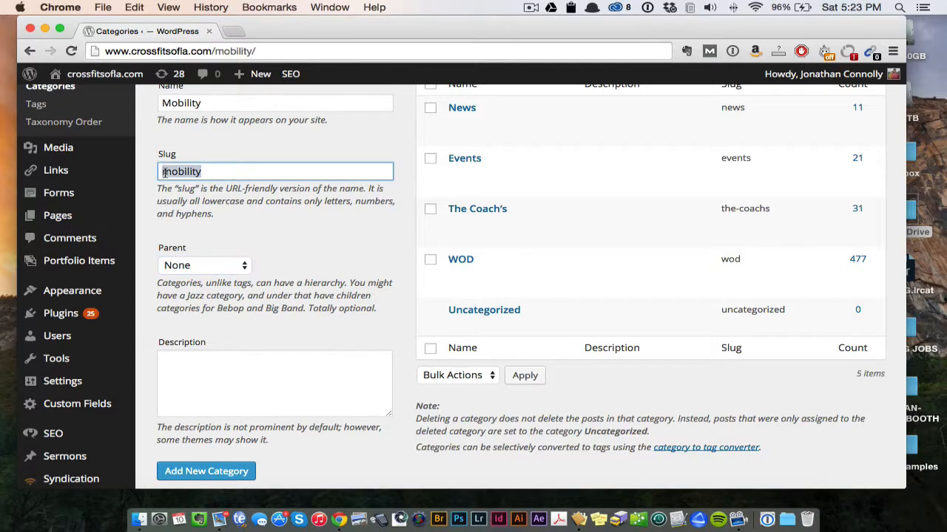
{"action": "scroll", "coordinate": [251, 194], "scroll_direction": "up", "scroll_amount": 3}
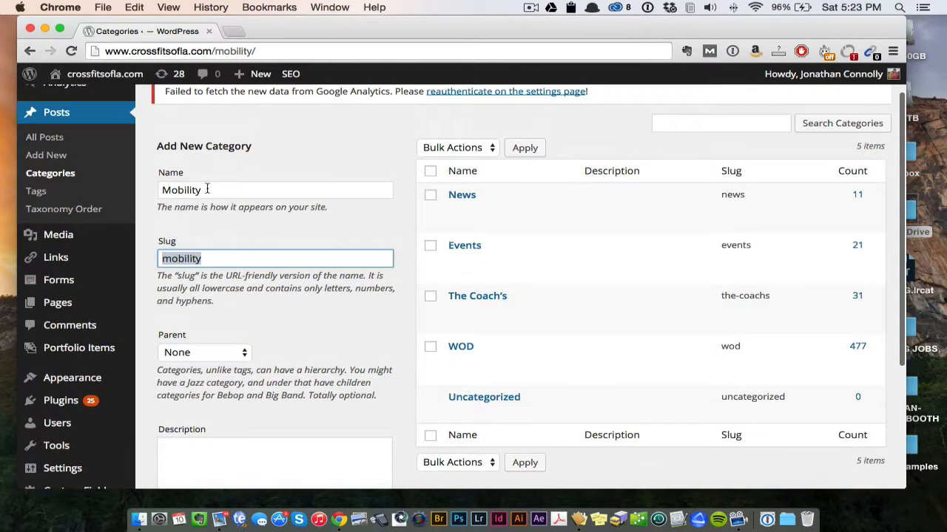
Step: Keep None as the parent, leave the description empty, and add the Mobility category to the site
{"action": "left_click", "coordinate": [211, 355]}
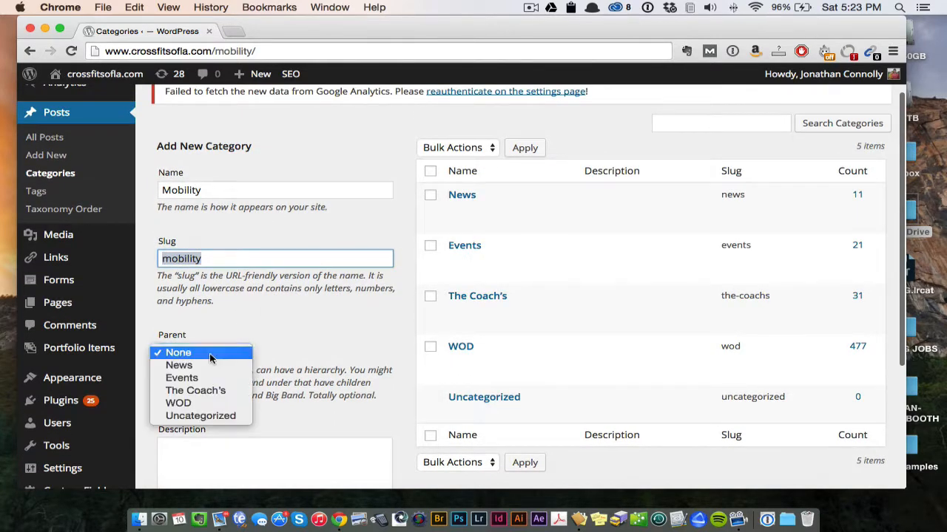
{"action": "left_click", "coordinate": [304, 312]}
{"action": "scroll", "coordinate": [303, 317], "scroll_direction": "down", "scroll_amount": 5}
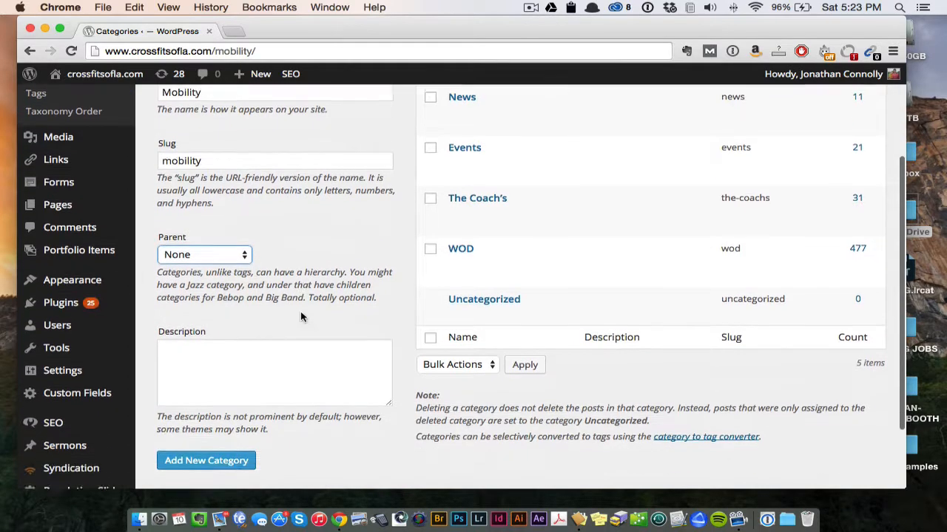
{"action": "left_click", "coordinate": [240, 319]}
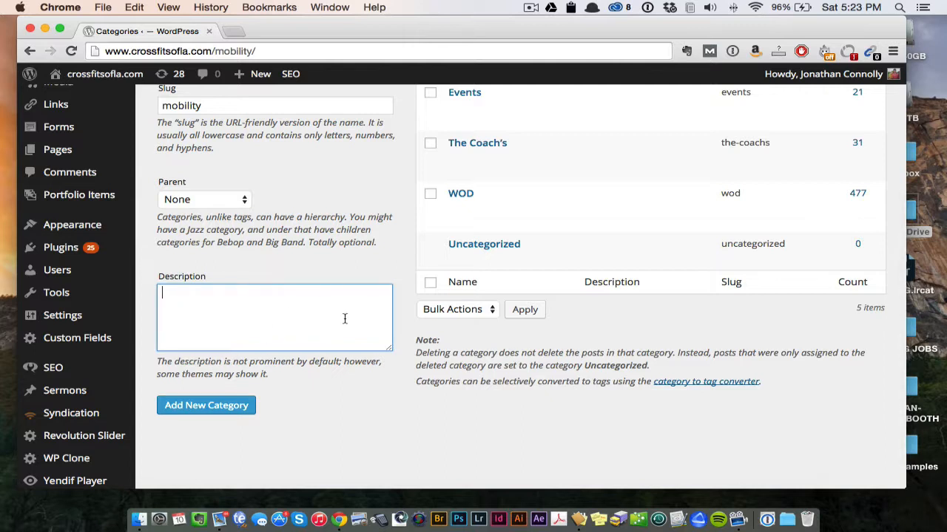
{"action": "scroll", "coordinate": [199, 296], "scroll_direction": "up", "scroll_amount": 5}
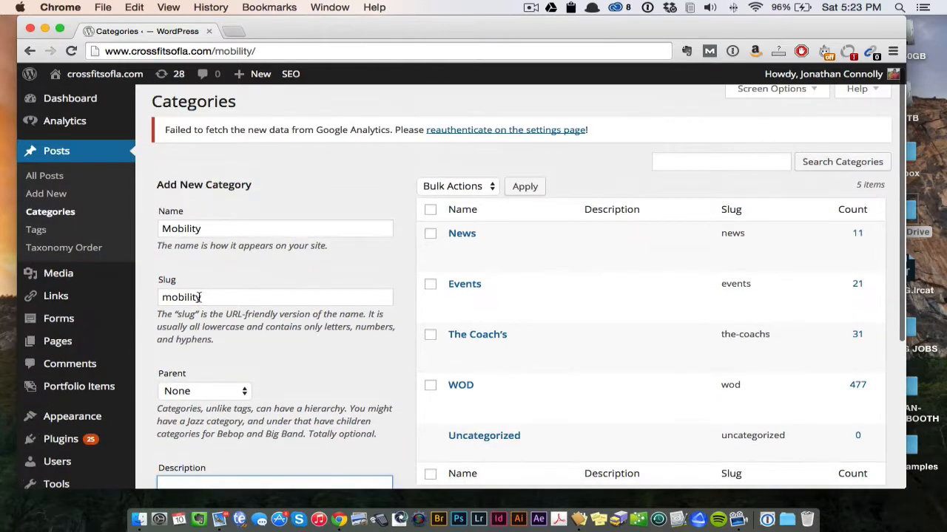
{"action": "scroll", "coordinate": [199, 297], "scroll_direction": "down", "scroll_amount": 5}
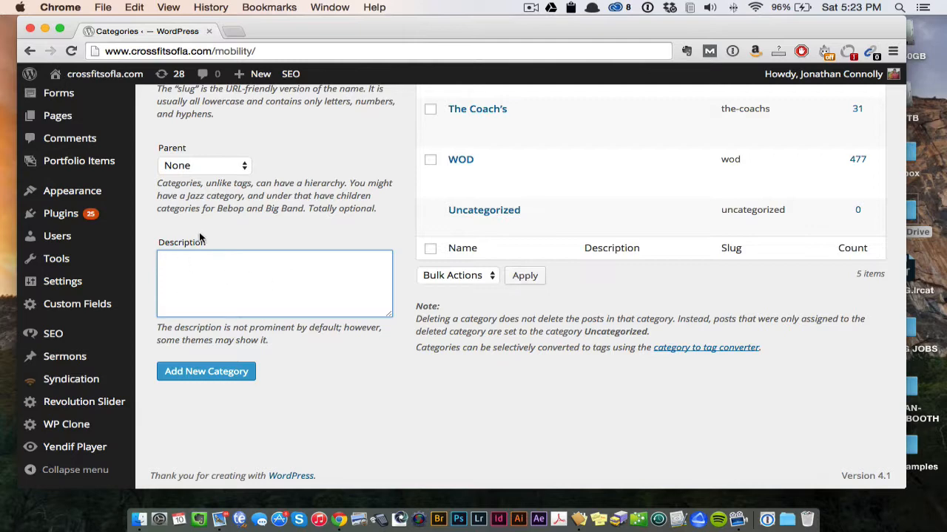
{"action": "scroll", "coordinate": [208, 244], "scroll_direction": "up", "scroll_amount": 3}
{"action": "scroll", "coordinate": [203, 257], "scroll_direction": "down", "scroll_amount": 1}
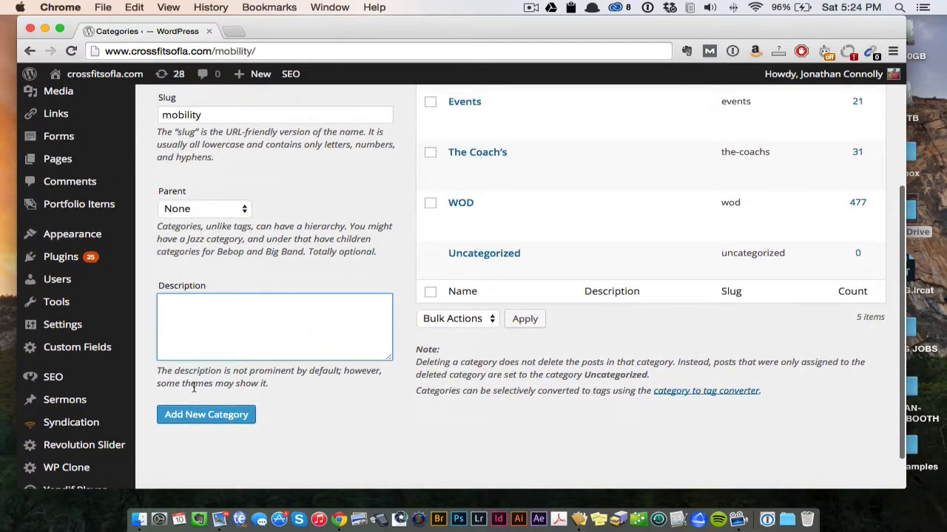
{"action": "left_click", "coordinate": [190, 417]}
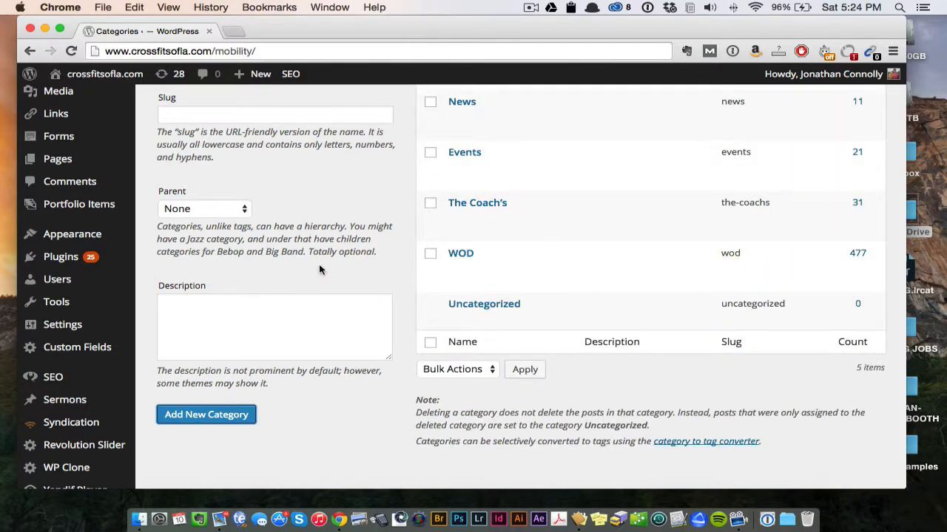
{"action": "scroll", "coordinate": [256, 312], "scroll_direction": "up", "scroll_amount": 5}
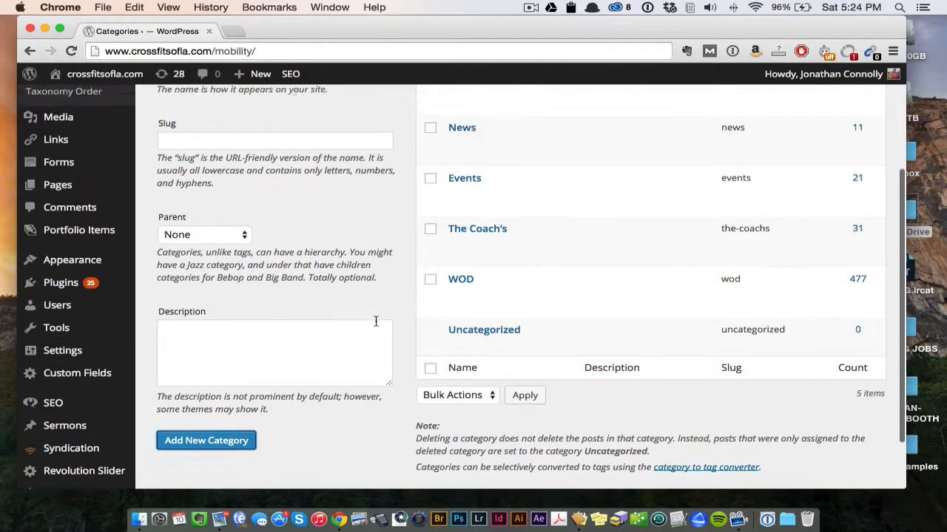
{"action": "scroll", "coordinate": [205, 437], "scroll_direction": "down", "scroll_amount": 5}
{"action": "scroll", "coordinate": [199, 425], "scroll_direction": "down", "scroll_amount": 1}
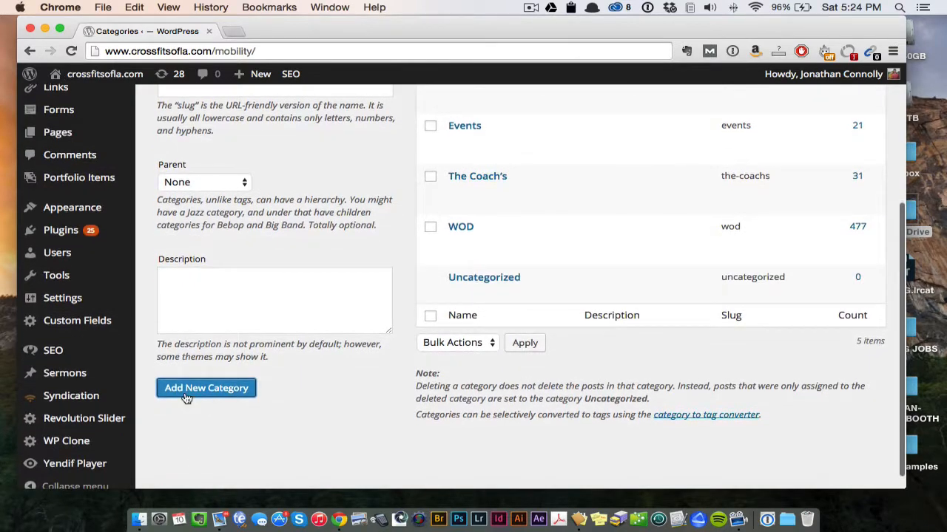
{"action": "scroll", "coordinate": [370, 331], "scroll_direction": "up", "scroll_amount": 5}
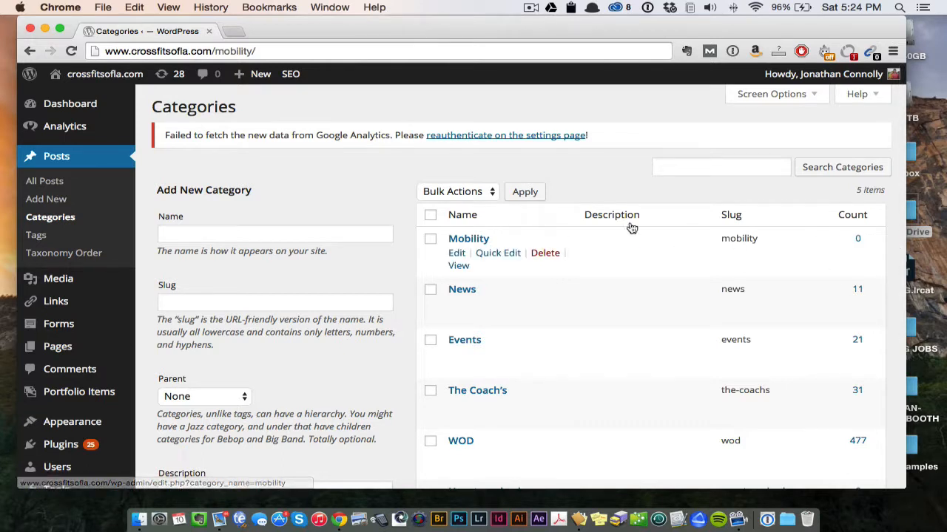
Step: Check the Categories list on the live site's blog page in a separate tab, and return to the category administration
{"action": "key", "text": "super+t"}
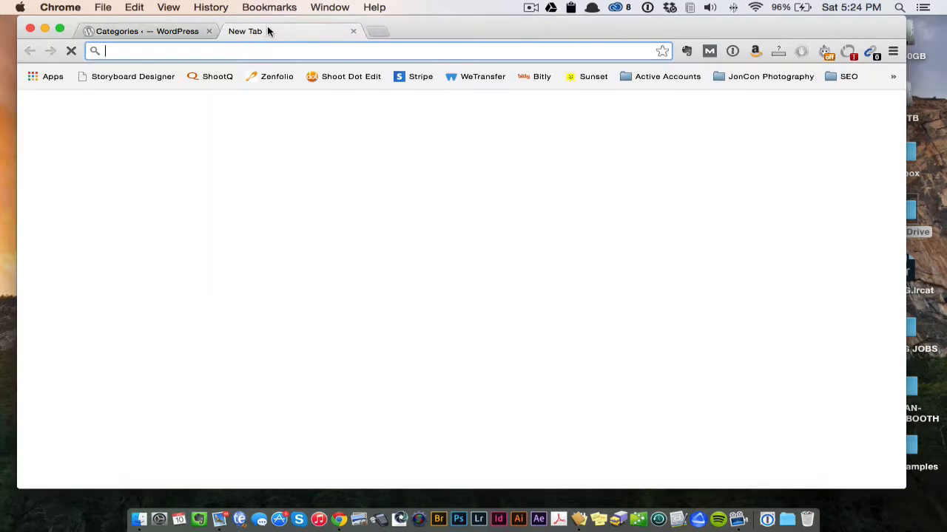
{"action": "type", "text": "cr"}
{"action": "key", "text": "Return"}
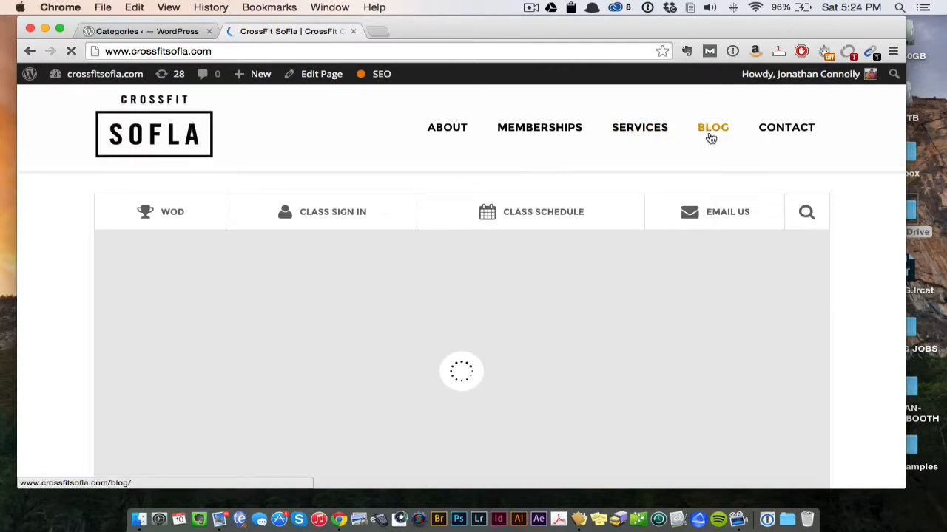
{"action": "left_click", "coordinate": [711, 138]}
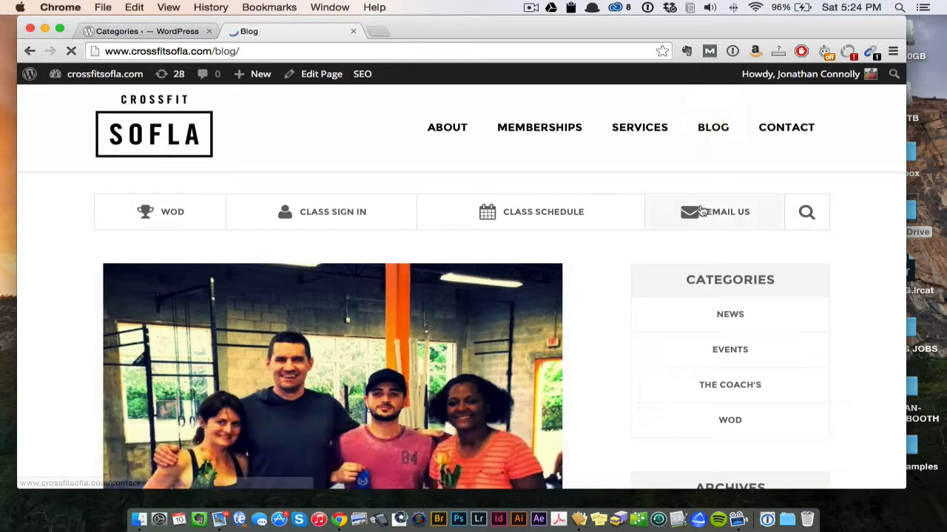
{"action": "scroll", "coordinate": [702, 211], "scroll_direction": "down", "scroll_amount": 1}
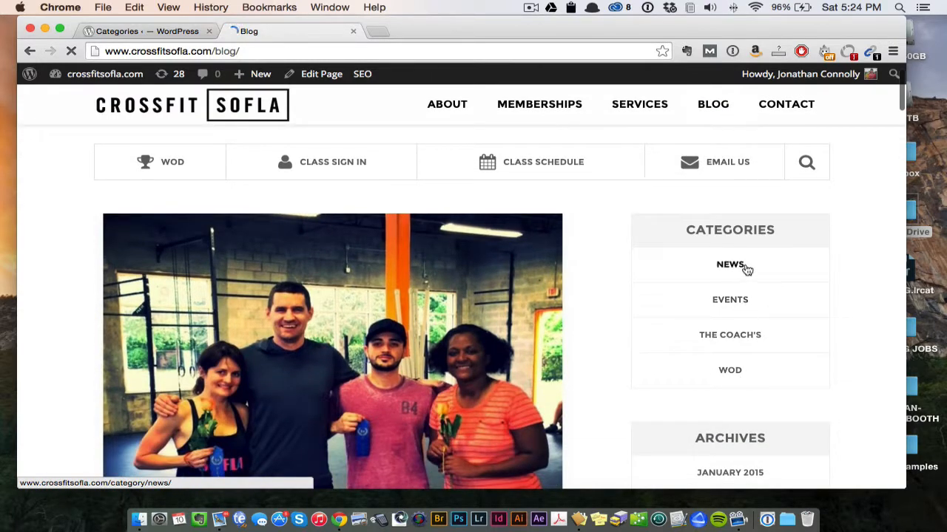
{"action": "left_click", "coordinate": [148, 31]}
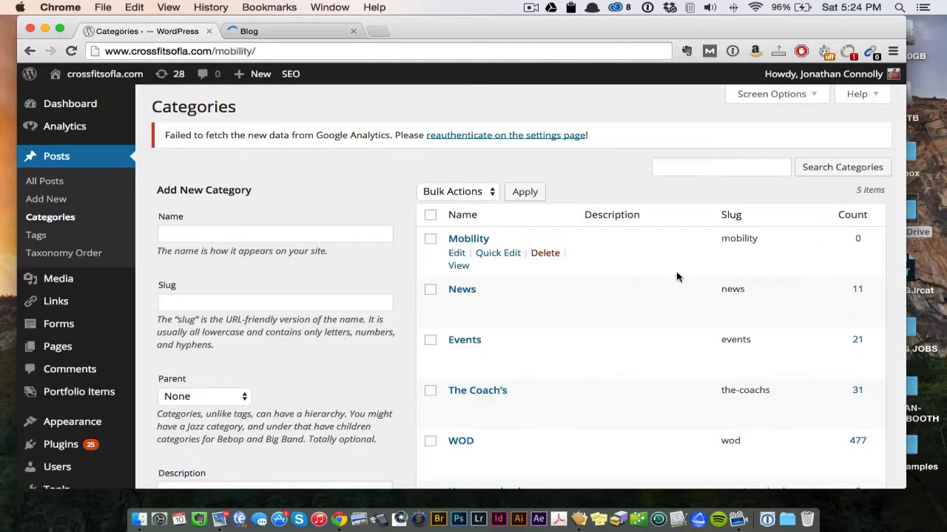
{"action": "scroll", "coordinate": [789, 283], "scroll_direction": "down", "scroll_amount": 1}
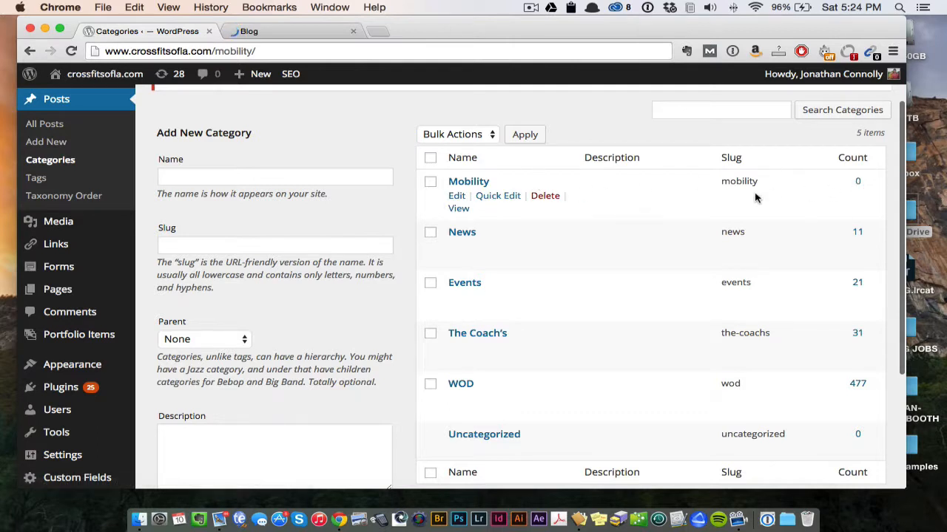
Step: Start a new post, close the blog tab, and assign the post to the Mobility category
{"action": "left_click", "coordinate": [46, 148]}
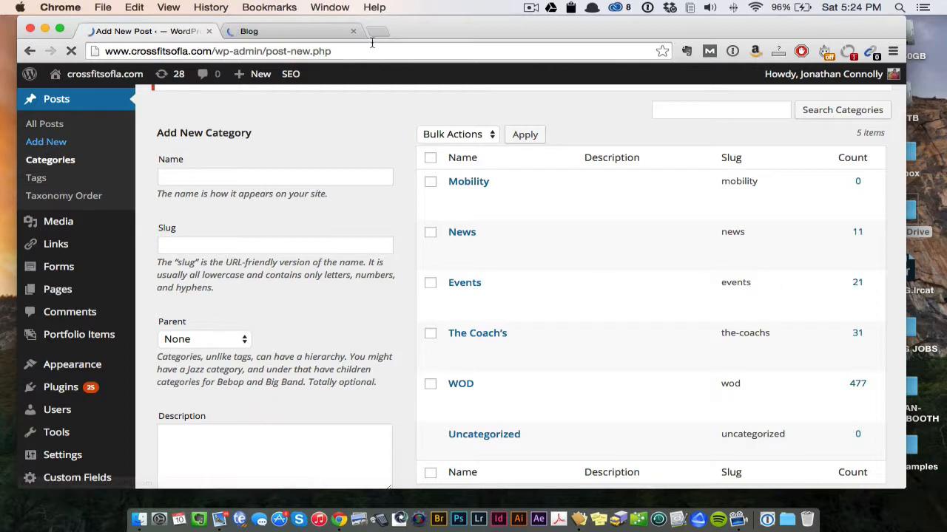
{"action": "left_click", "coordinate": [353, 31]}
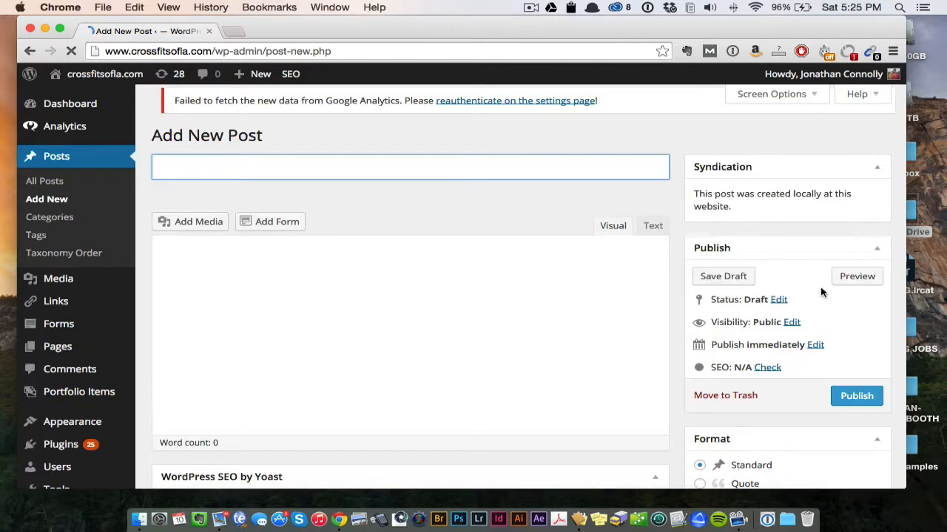
{"action": "scroll", "coordinate": [820, 292], "scroll_direction": "down", "scroll_amount": 5}
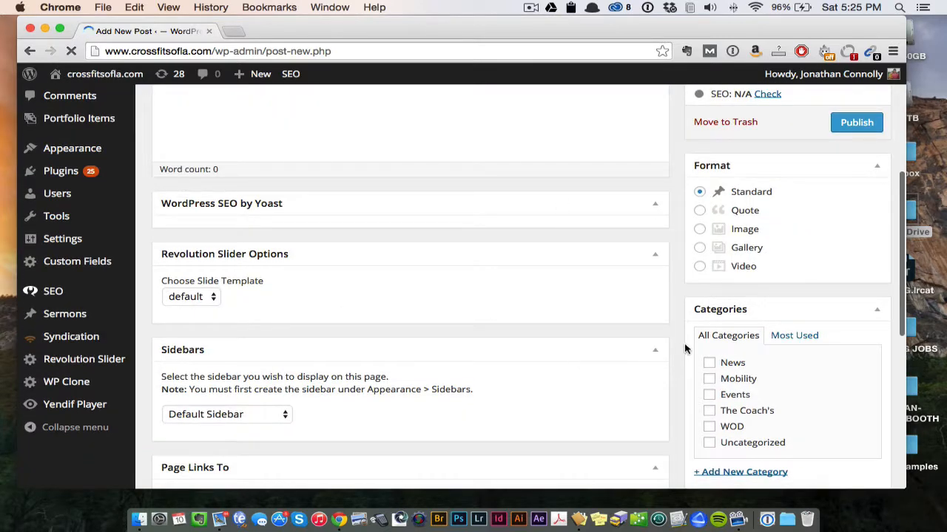
{"action": "scroll", "coordinate": [710, 384], "scroll_direction": "up", "scroll_amount": 4}
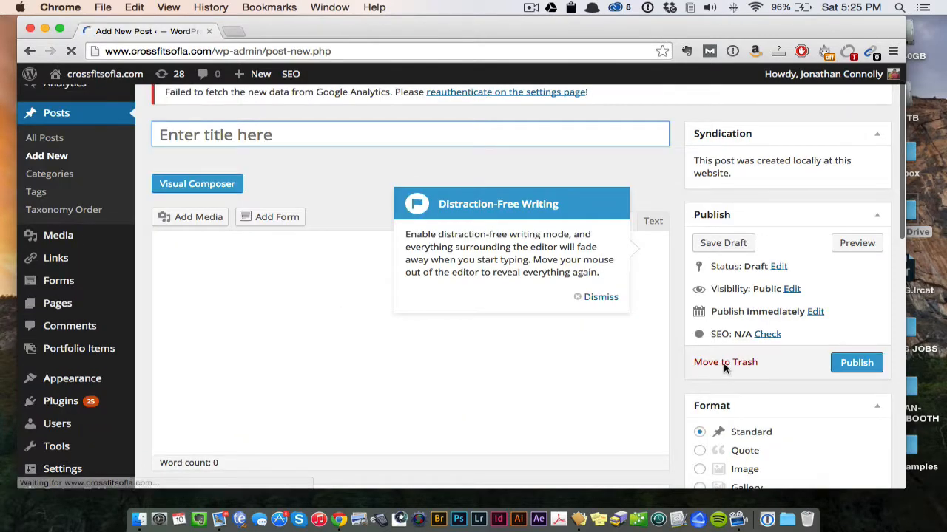
{"action": "scroll", "coordinate": [714, 207], "scroll_direction": "down", "scroll_amount": 1}
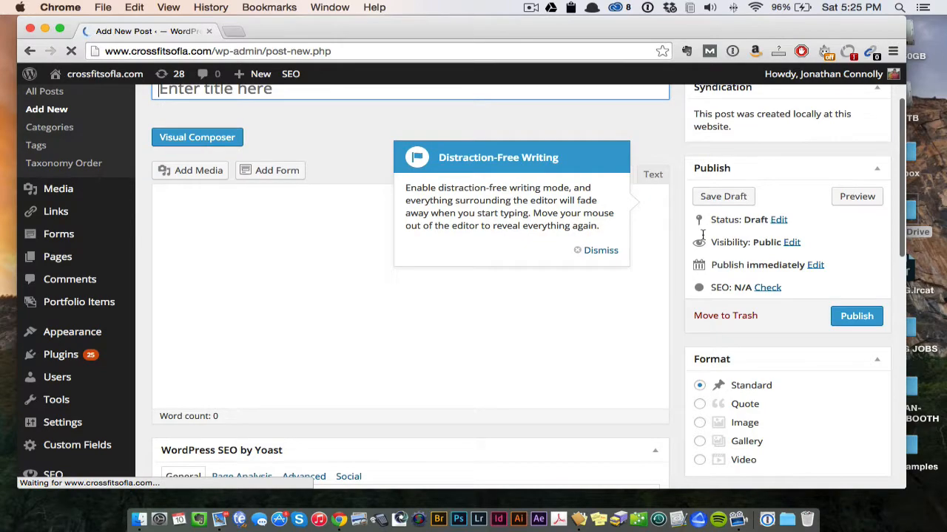
{"action": "scroll", "coordinate": [706, 311], "scroll_direction": "down", "scroll_amount": 4}
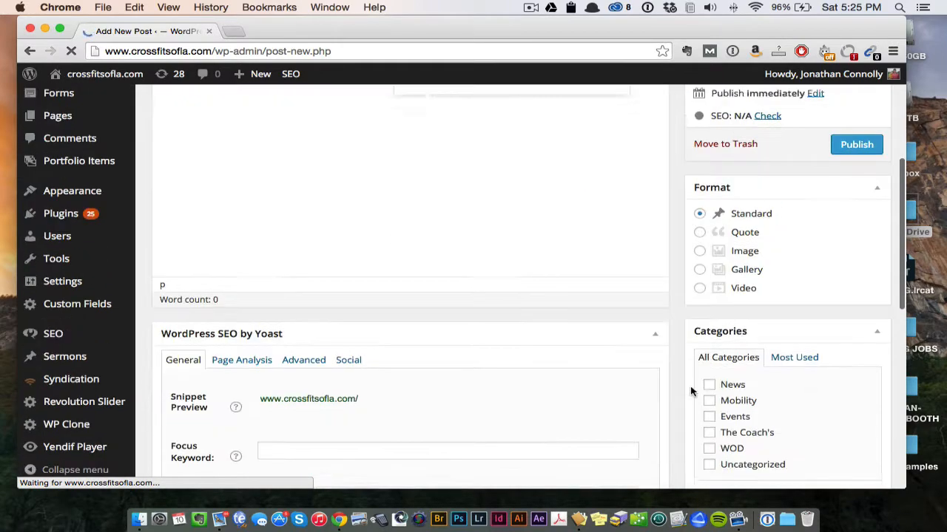
{"action": "scroll", "coordinate": [693, 370], "scroll_direction": "down", "scroll_amount": 10}
{"action": "scroll", "coordinate": [710, 318], "scroll_direction": "up", "scroll_amount": 5}
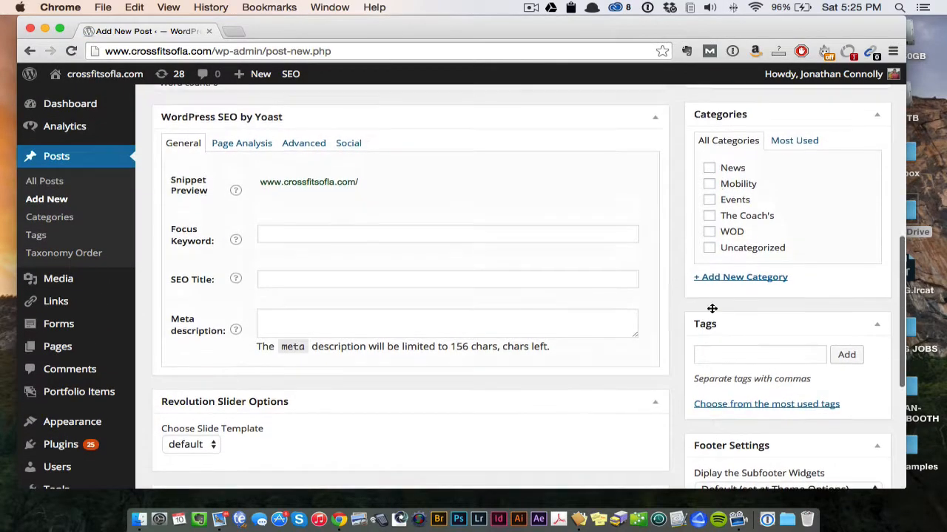
{"action": "left_click", "coordinate": [709, 184]}
{"action": "scroll", "coordinate": [593, 272], "scroll_direction": "up", "scroll_amount": 15}
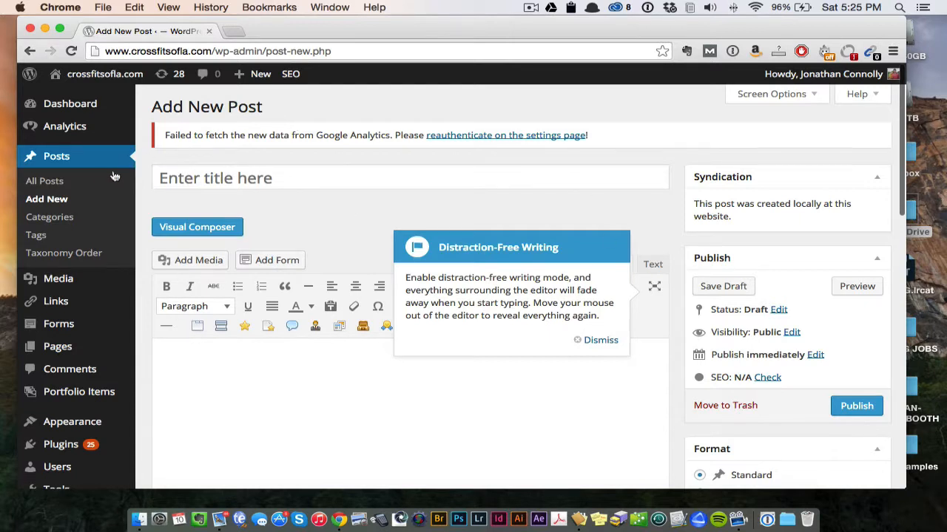
Step: Quick-edit the Mobility category in the category list, keeping Mobility as its name and mobility as its slug, and update it
{"action": "left_click", "coordinate": [50, 216]}
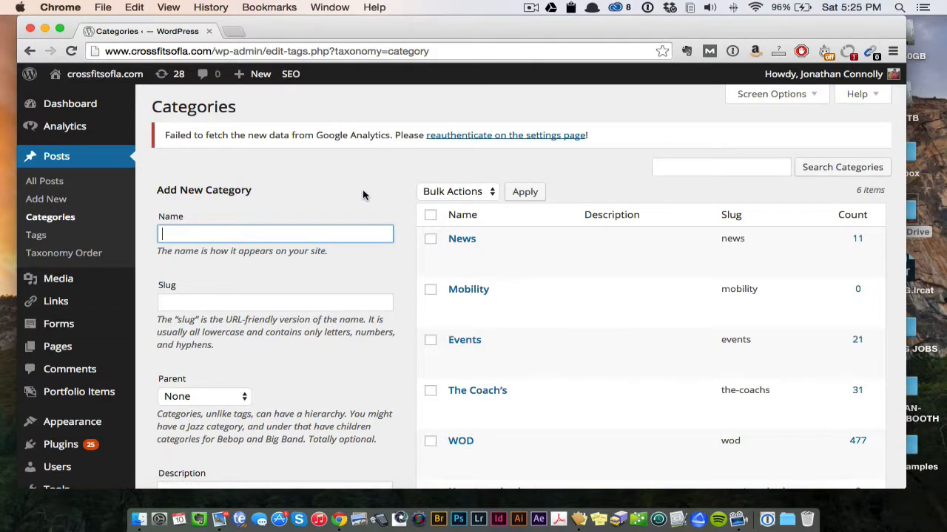
{"action": "scroll", "coordinate": [363, 195], "scroll_direction": "down", "scroll_amount": 1}
{"action": "left_click", "coordinate": [431, 286]}
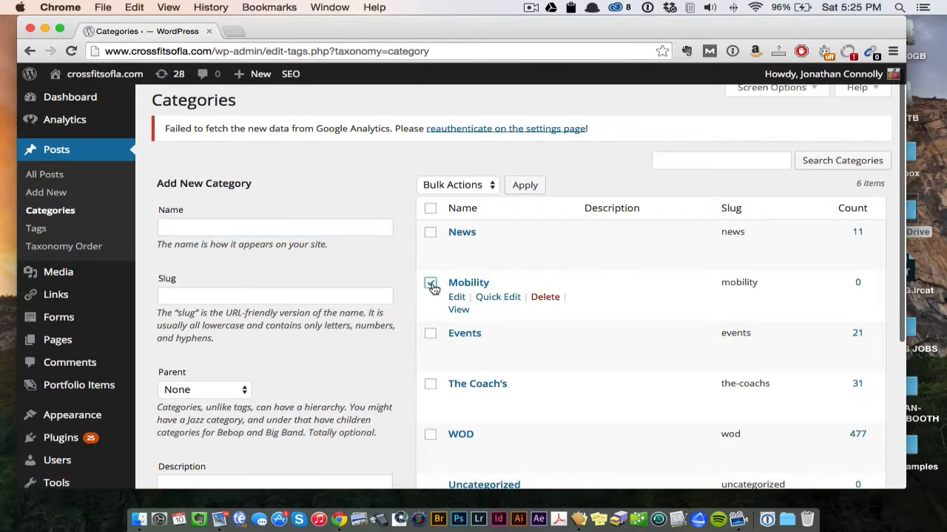
{"action": "scroll", "coordinate": [433, 288], "scroll_direction": "down", "scroll_amount": 2}
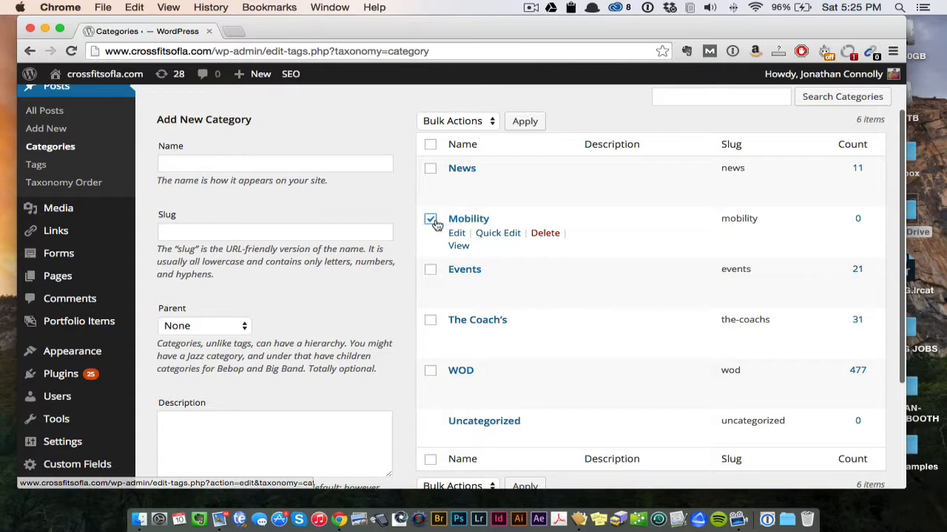
{"action": "left_click", "coordinate": [497, 234]}
{"action": "left_click", "coordinate": [475, 255]}
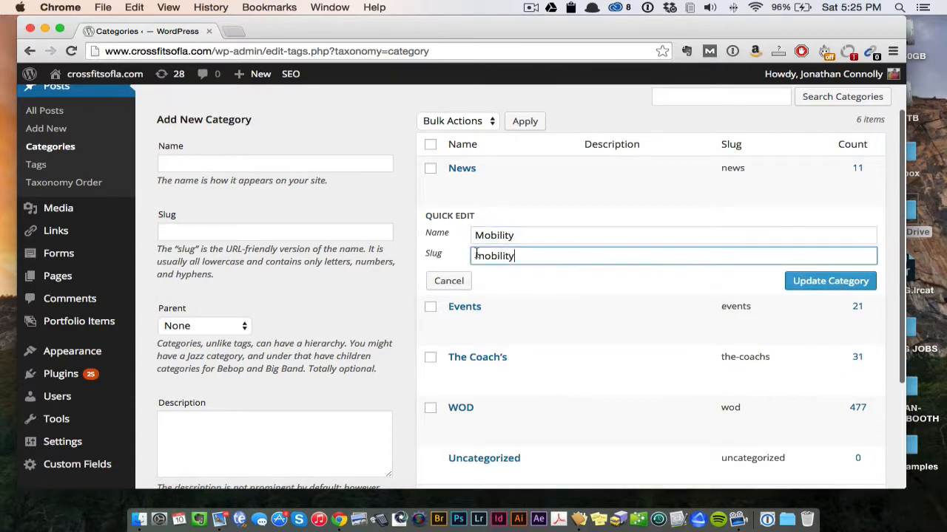
{"action": "double_click", "coordinate": [488, 232]}
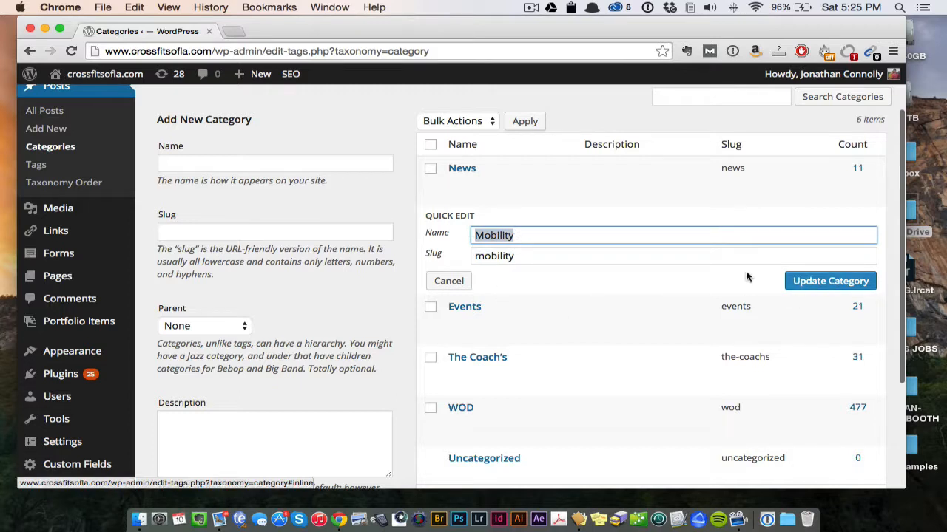
{"action": "left_click", "coordinate": [835, 287]}
Step: Open the Mobility category's full edit page and examine its Yoast SEO title, description, canonical and indexing settings
{"action": "left_click", "coordinate": [471, 220]}
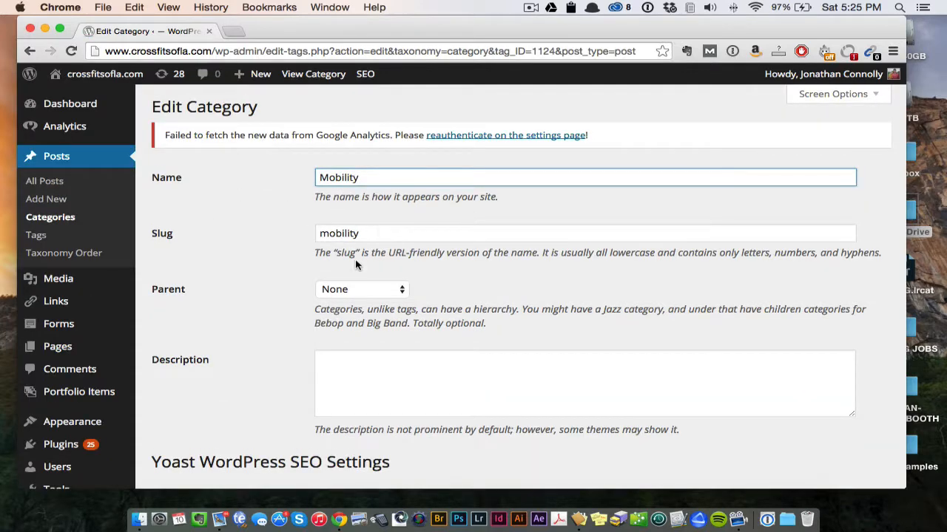
{"action": "scroll", "coordinate": [347, 269], "scroll_direction": "down", "scroll_amount": 5}
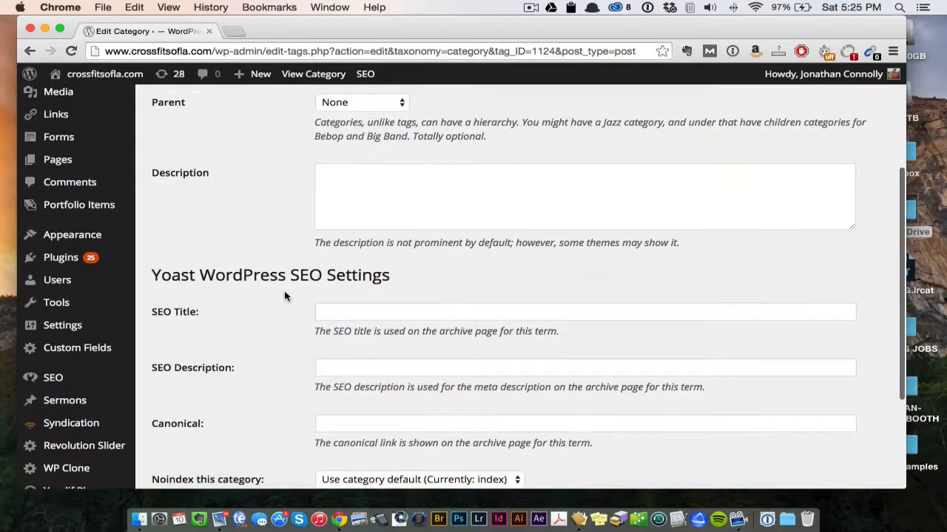
{"action": "scroll", "coordinate": [284, 296], "scroll_direction": "up", "scroll_amount": 5}
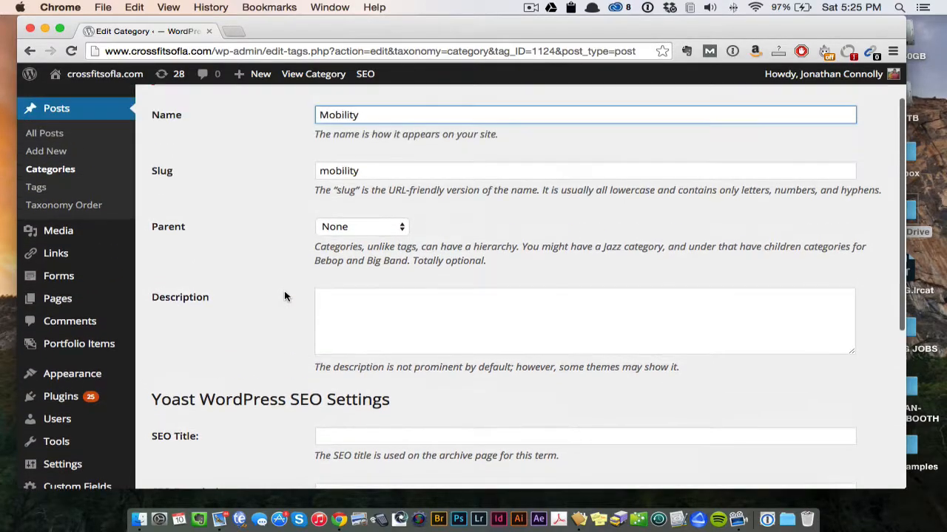
{"action": "scroll", "coordinate": [276, 249], "scroll_direction": "down", "scroll_amount": 7}
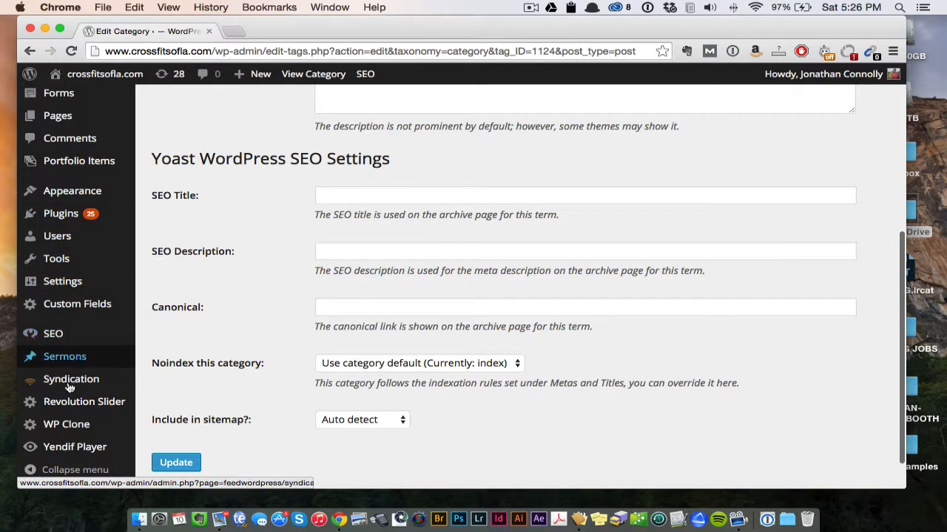
{"action": "left_click", "coordinate": [363, 197]}
{"action": "left_click", "coordinate": [339, 252]}
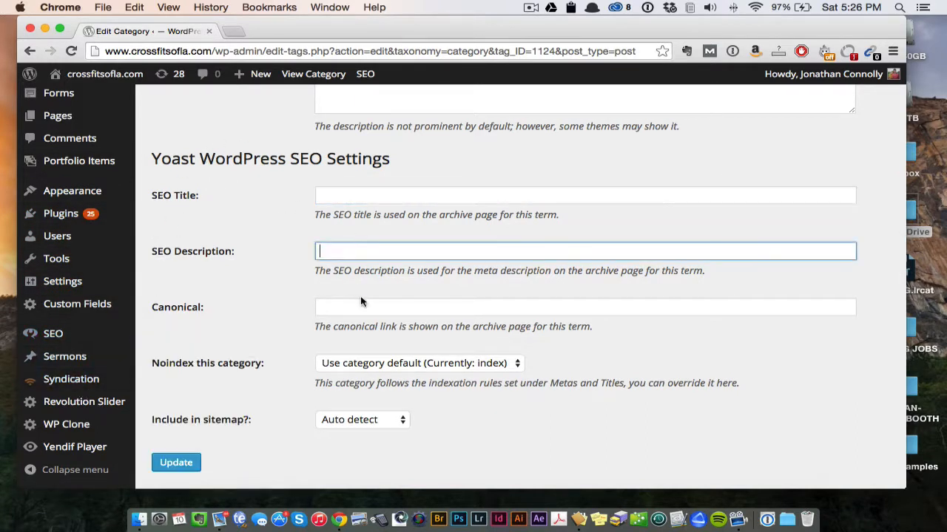
{"action": "left_click", "coordinate": [347, 309]}
{"action": "scroll", "coordinate": [245, 334], "scroll_direction": "down", "scroll_amount": 1}
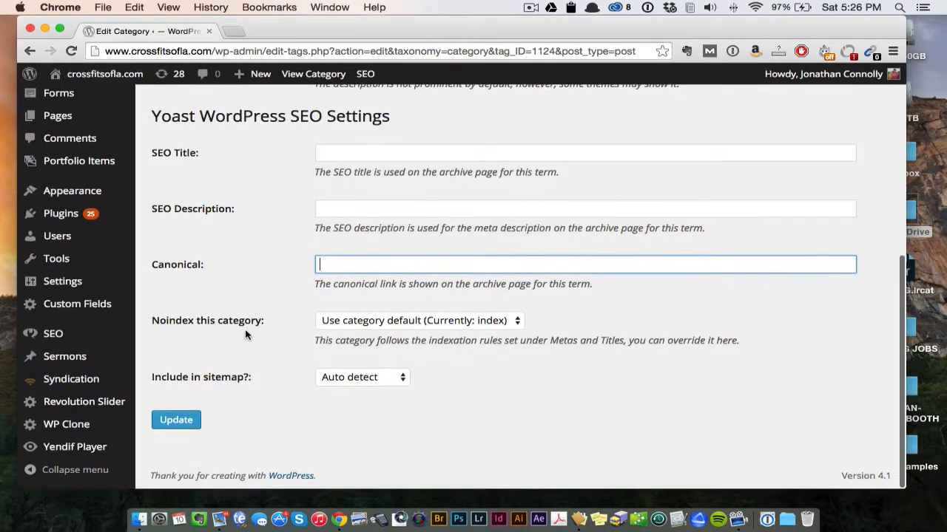
Step: Review the Mobility category's name, slug, parent, description and Yoast SEO fields on its edit page
{"action": "scroll", "coordinate": [246, 334], "scroll_direction": "up", "scroll_amount": 5}
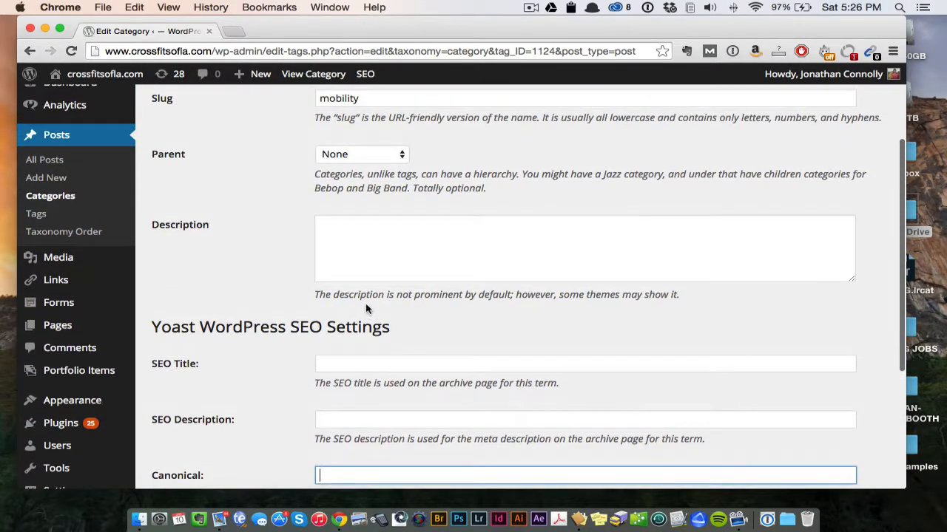
{"action": "scroll", "coordinate": [407, 222], "scroll_direction": "up", "scroll_amount": 3}
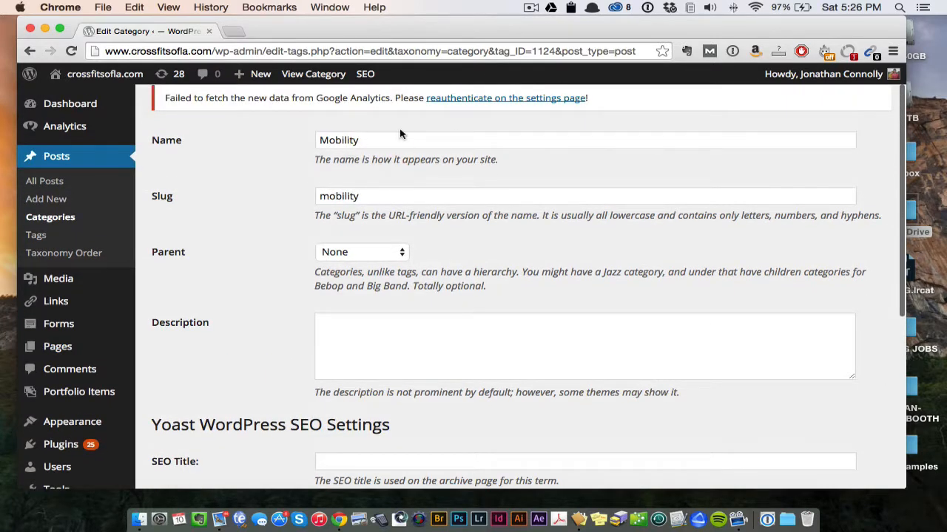
{"action": "scroll", "coordinate": [224, 163], "scroll_direction": "up", "scroll_amount": 1}
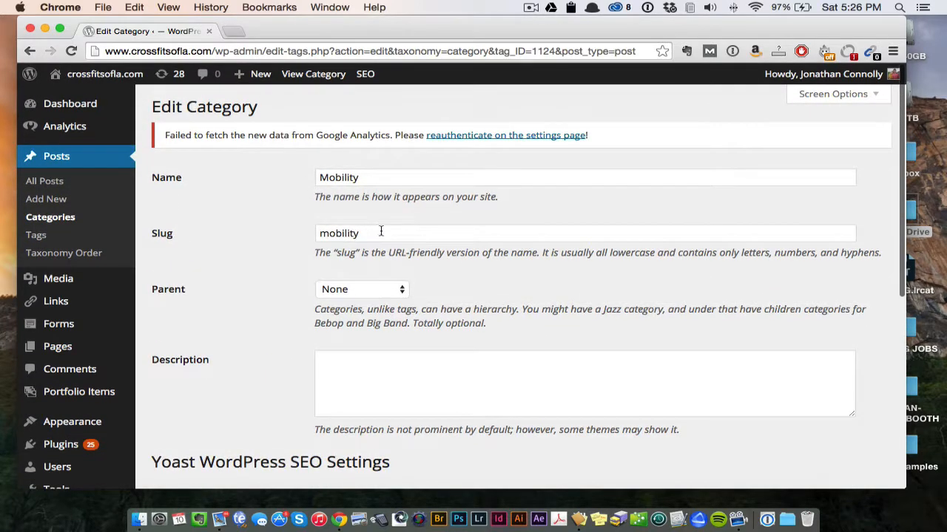
{"action": "scroll", "coordinate": [273, 234], "scroll_direction": "down", "scroll_amount": 8}
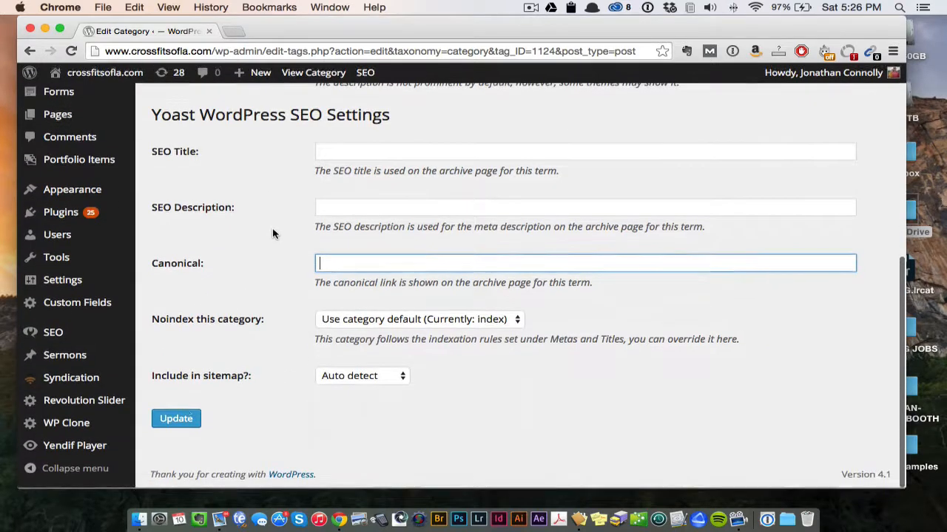
{"action": "scroll", "coordinate": [215, 318], "scroll_direction": "up", "scroll_amount": 3}
{"action": "scroll", "coordinate": [215, 318], "scroll_direction": "up", "scroll_amount": 5}
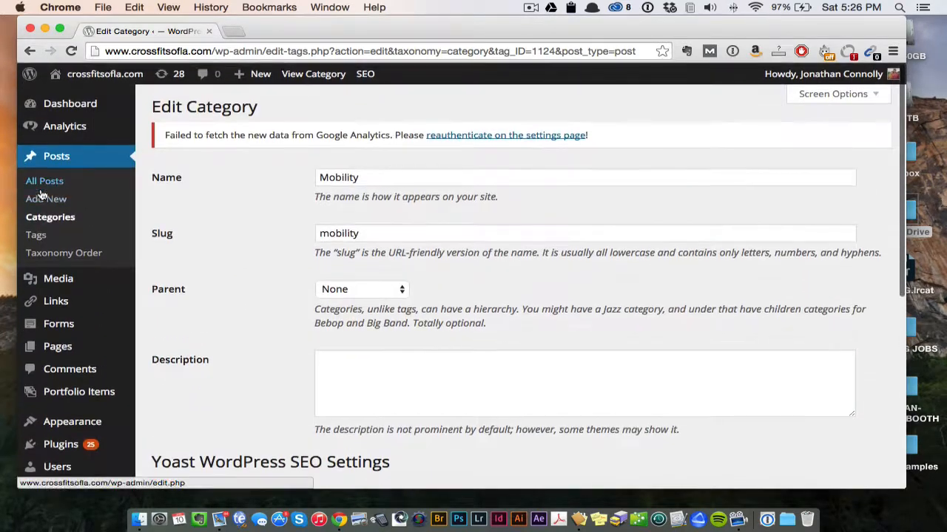
Step: Return to the category list and permanently delete the Mobility category, accepting the deletion
{"action": "left_click", "coordinate": [33, 221]}
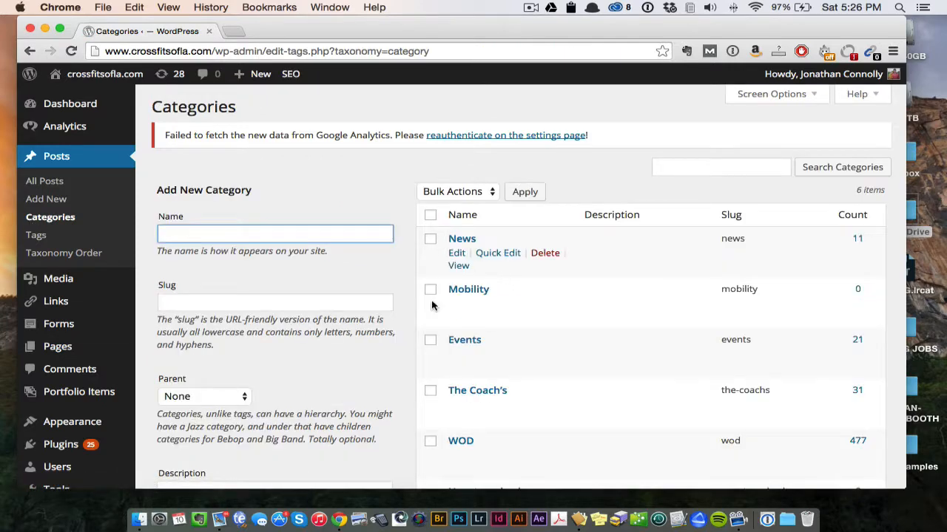
{"action": "left_click", "coordinate": [431, 290]}
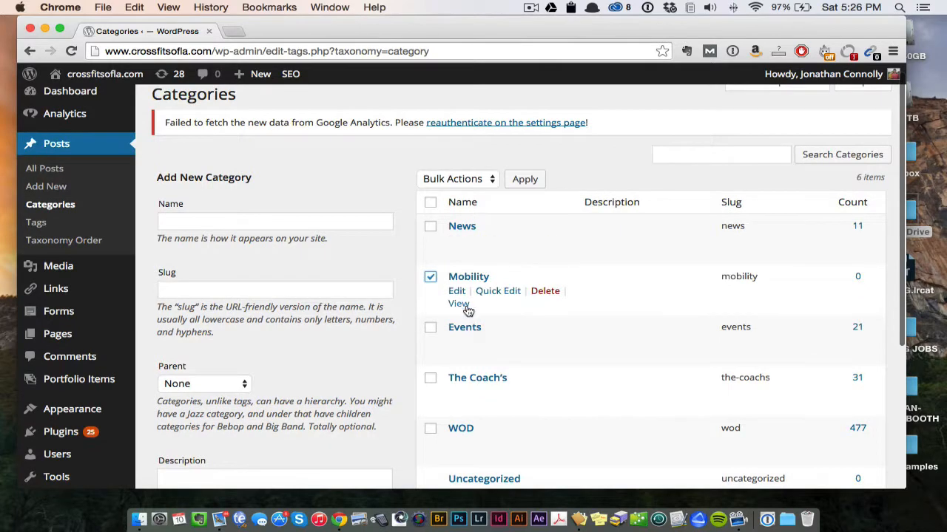
{"action": "left_click", "coordinate": [545, 292]}
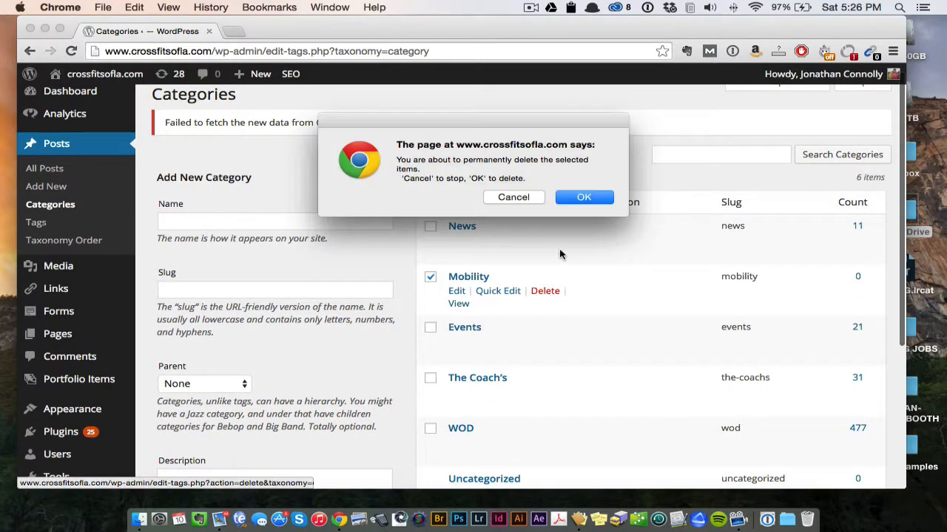
{"action": "left_click", "coordinate": [588, 198]}
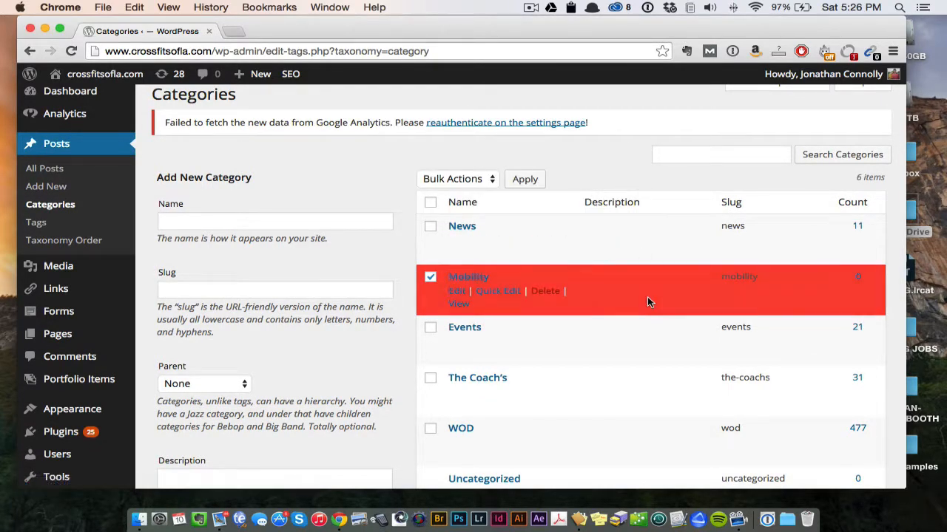
Step: Examine the category list, its available bulk actions and the note about deleting categories or converting them to tags
{"action": "scroll", "coordinate": [359, 271], "scroll_direction": "down", "scroll_amount": 5}
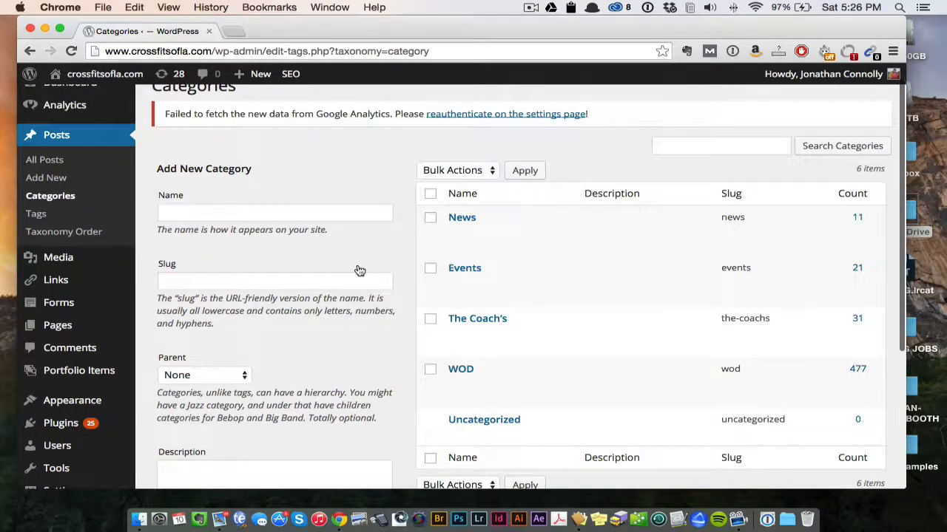
{"action": "scroll", "coordinate": [360, 269], "scroll_direction": "up", "scroll_amount": 5}
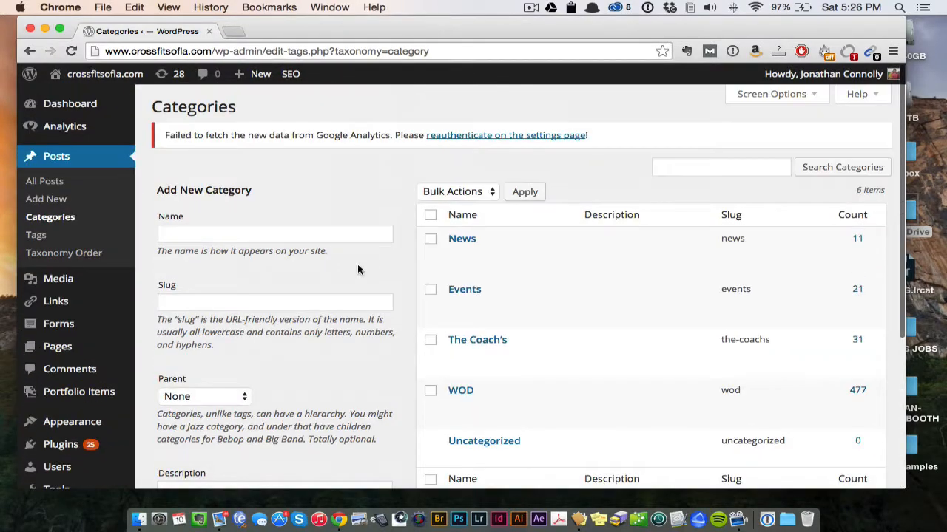
{"action": "scroll", "coordinate": [357, 268], "scroll_direction": "down", "scroll_amount": 5}
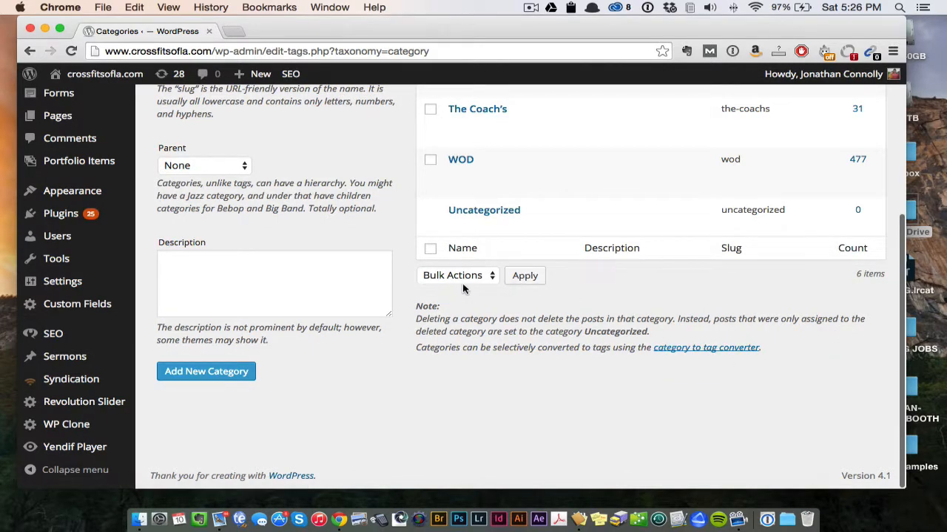
{"action": "left_click", "coordinate": [491, 278]}
{"action": "left_click", "coordinate": [494, 281]}
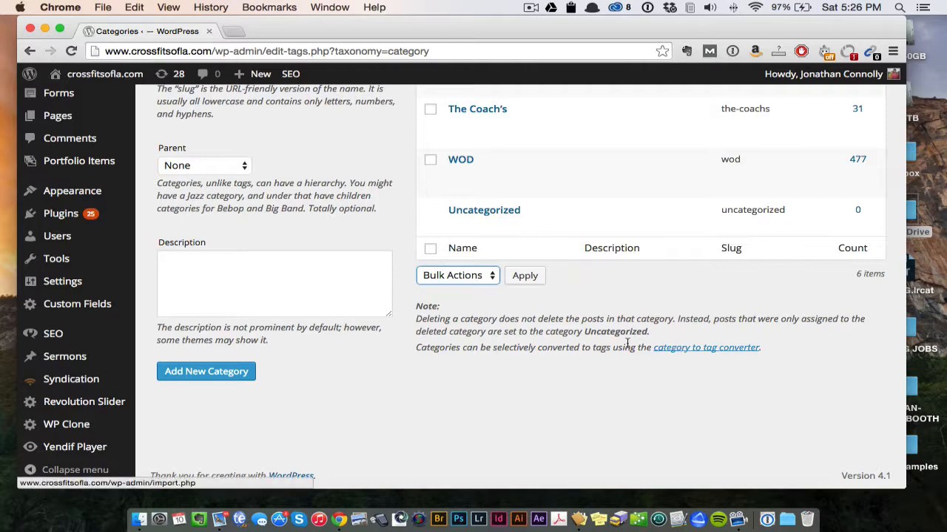
{"action": "scroll", "coordinate": [384, 275], "scroll_direction": "up", "scroll_amount": 5}
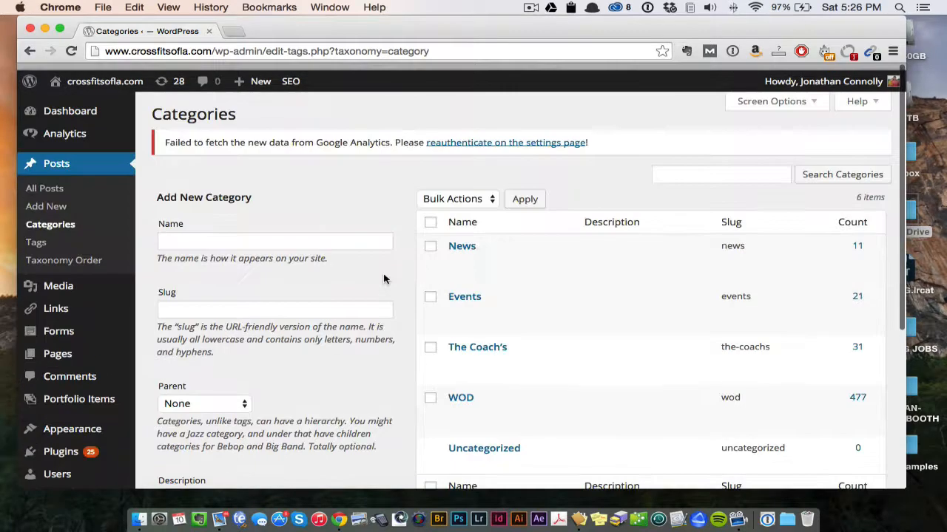